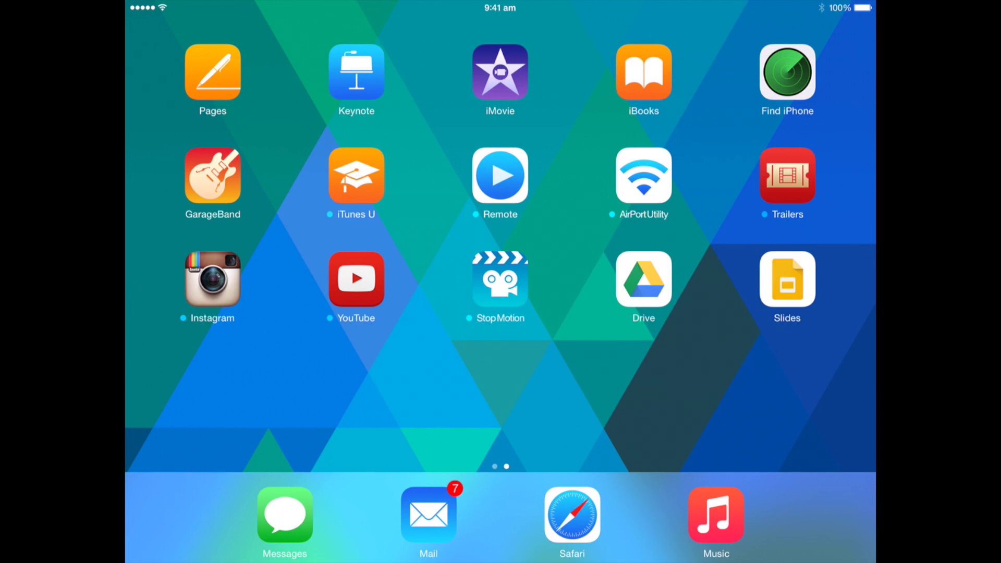
Launch Stop Motion Studio and dismiss the welcome introduction to reach the Welcome! project
{"action": "left_click", "coordinate": [500, 280]}
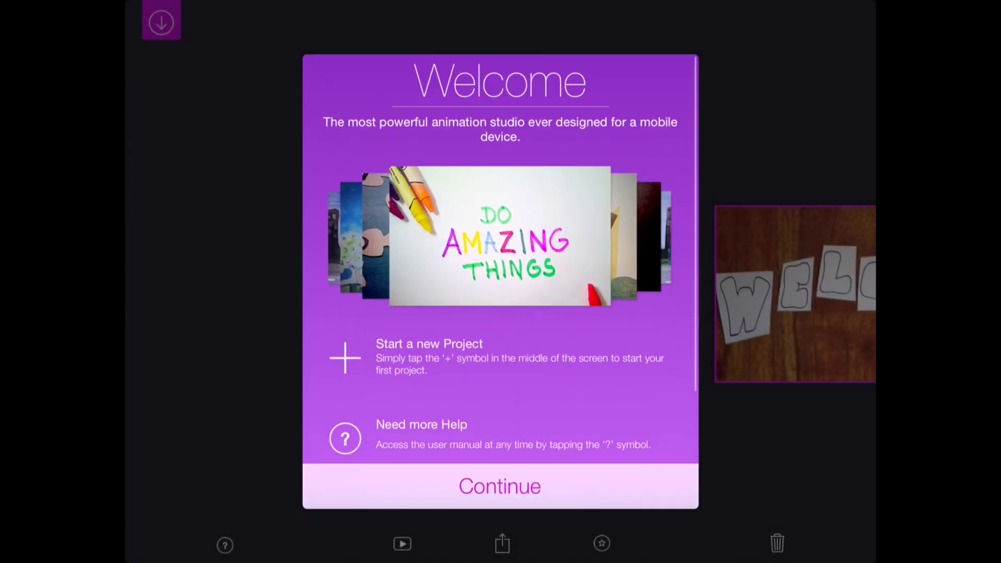
{"action": "left_click", "coordinate": [500, 484]}
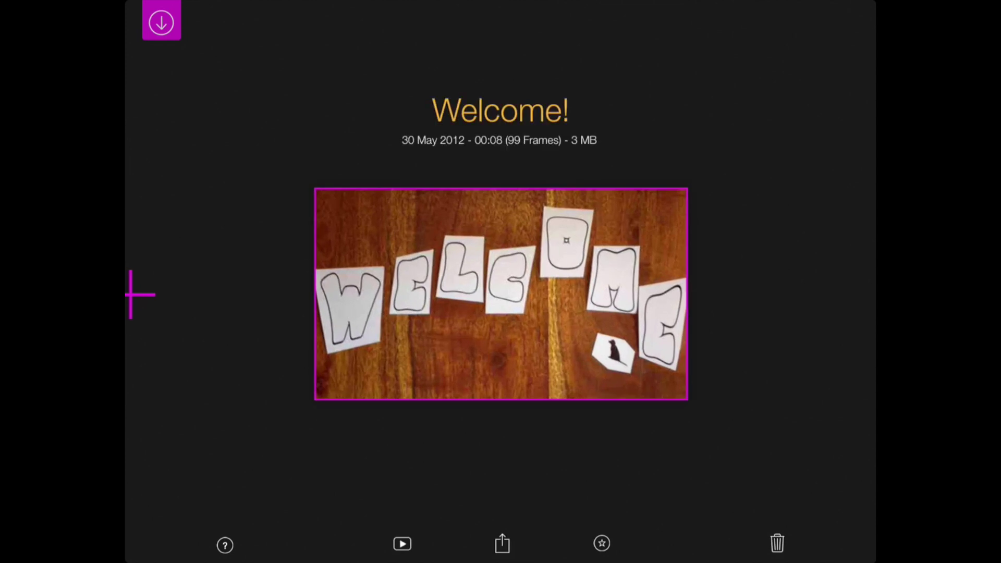
Open the Welcome! sample project and scrub its filmstrip to frame 47
{"action": "left_click", "coordinate": [499, 288]}
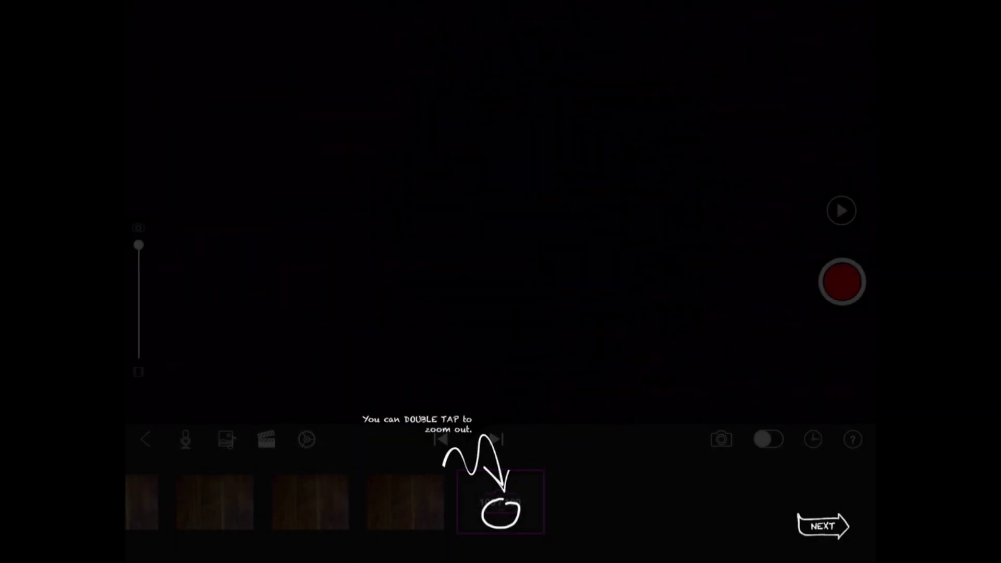
{"action": "left_click_drag", "start_coordinate": [364, 502], "coordinate": [865, 502]}
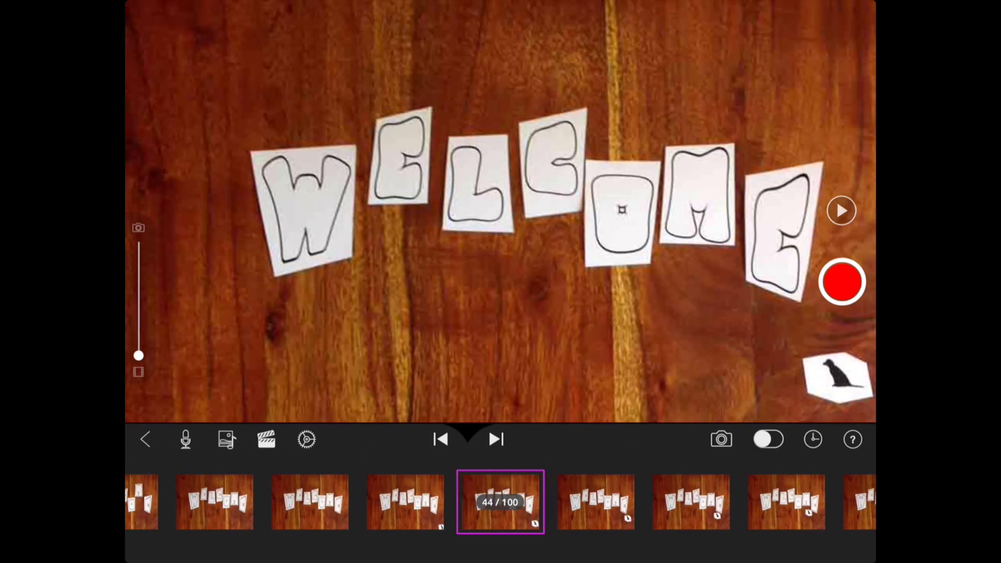
{"action": "left_click_drag", "start_coordinate": [678, 501], "coordinate": [391, 502]}
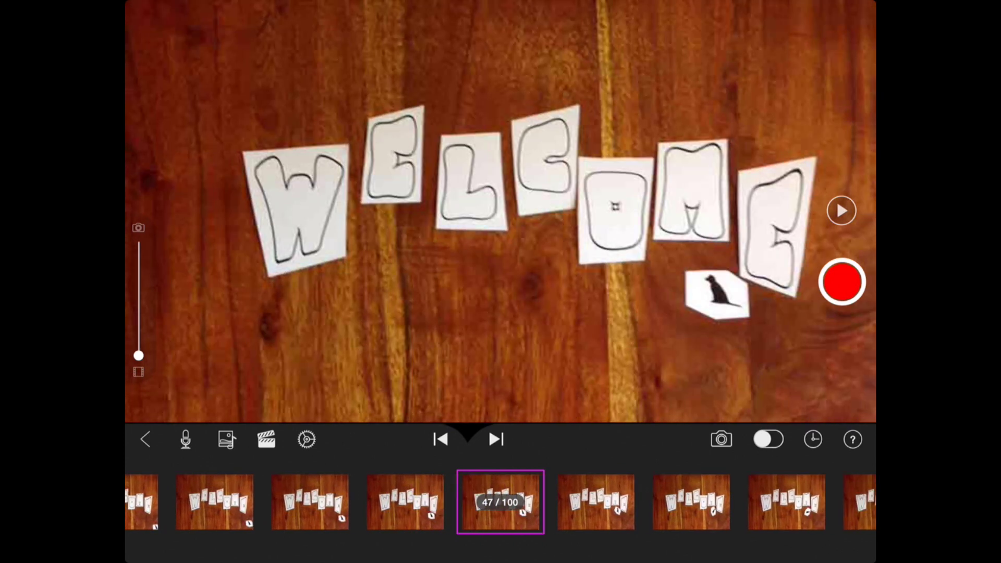
Set the Welcome! movie speed to 8 FPS so it runs 00:12
{"action": "left_click", "coordinate": [307, 440]}
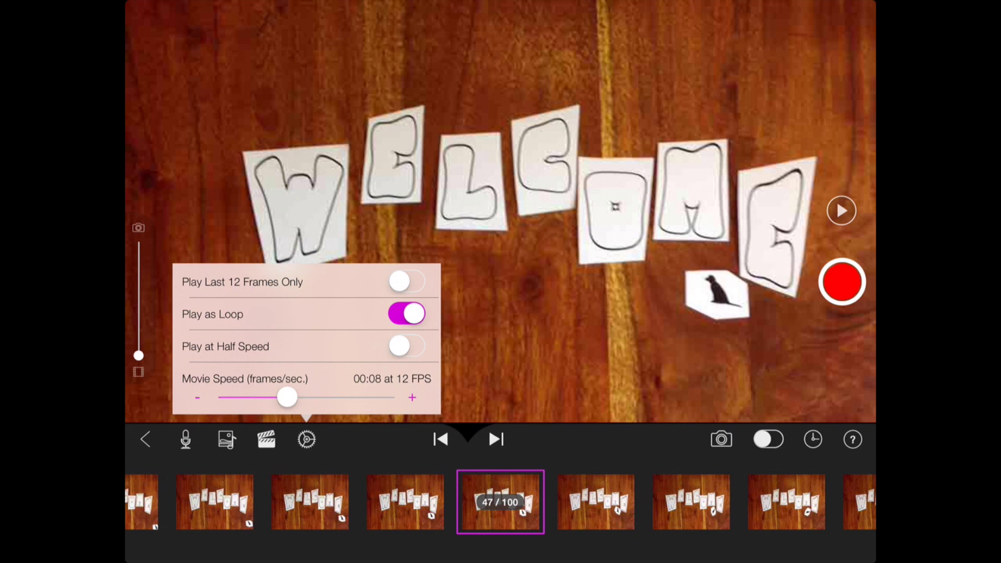
{"action": "mouse_move", "coordinate": [286, 397]}
{"action": "left_mouse_down"}
{"action": "mouse_move", "coordinate": [257, 397]}
{"action": "mouse_move", "coordinate": [277, 397]}
{"action": "left_mouse_up"}
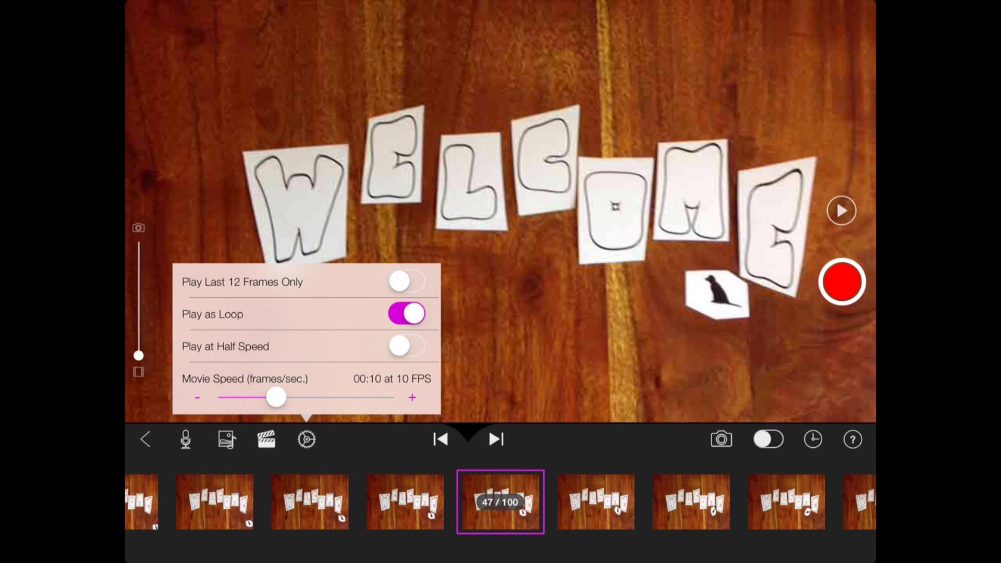
{"action": "left_click_drag", "start_coordinate": [276, 397], "coordinate": [266, 397]}
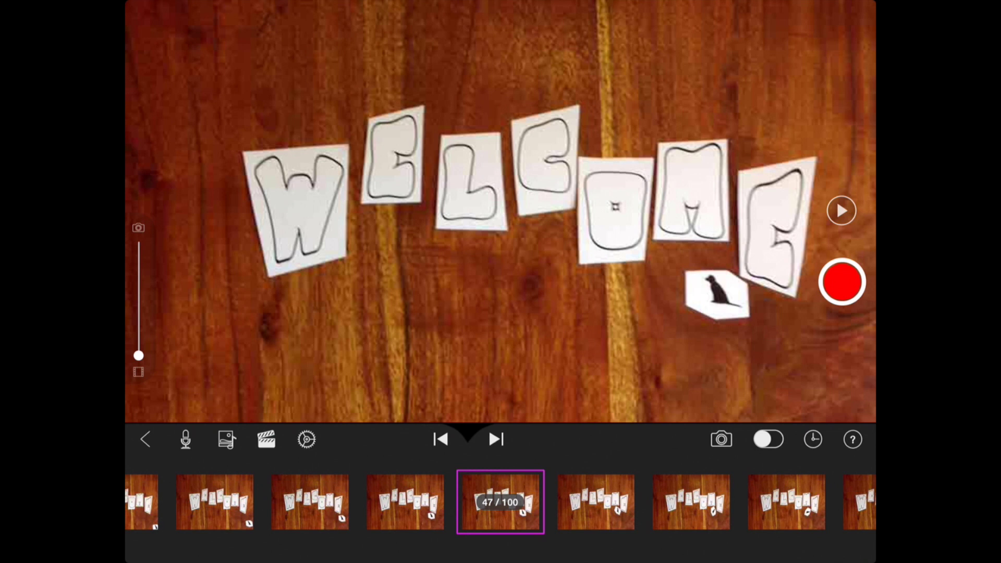
Preview the animation at 8 FPS, pause it, and return to the project page
{"action": "key", "text": "space"}
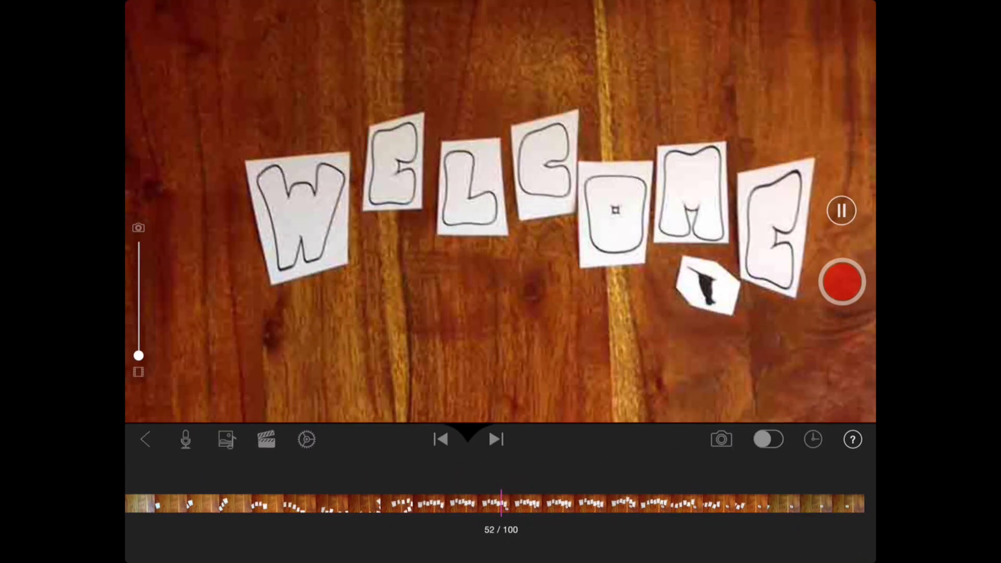
{"action": "key", "text": "space"}
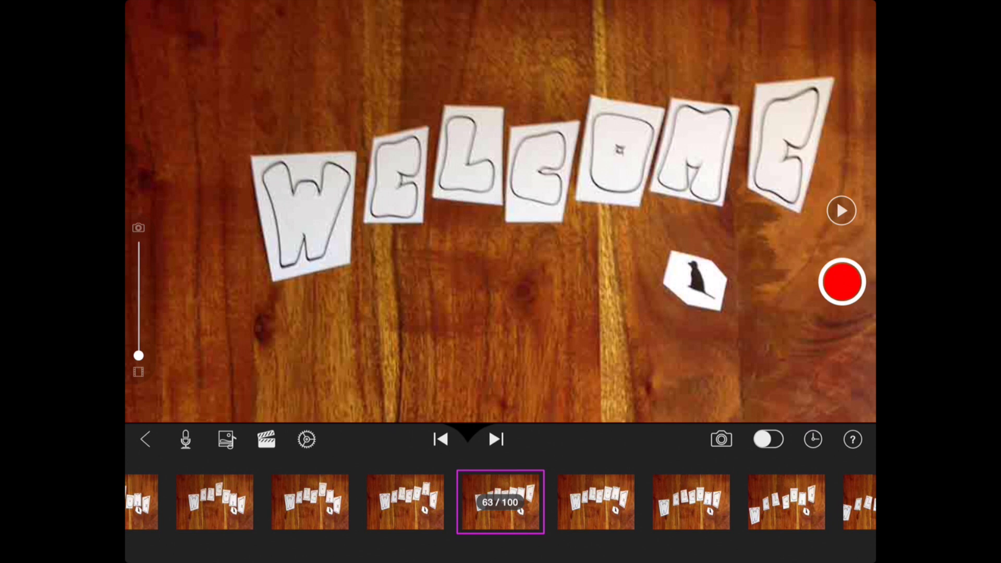
{"action": "left_click", "coordinate": [145, 439]}
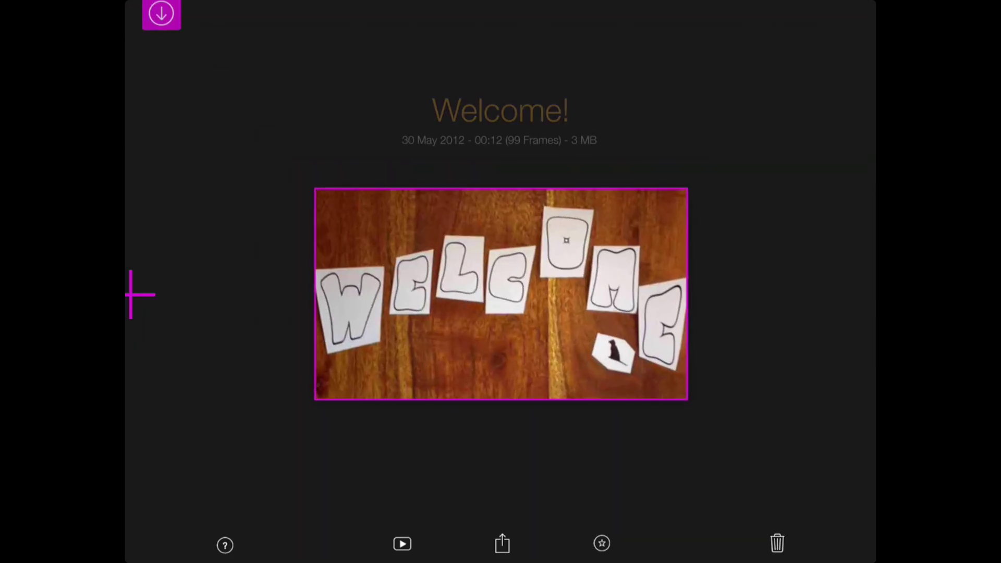
Export the Welcome! movie to the Camera Roll in HD - 1080p
{"action": "left_click", "coordinate": [502, 543]}
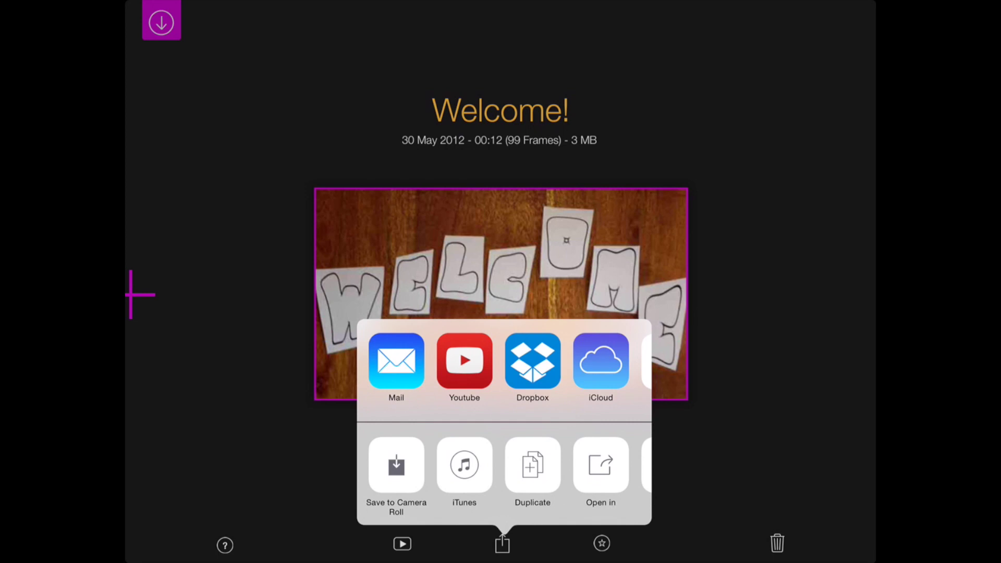
{"action": "left_click", "coordinate": [396, 464]}
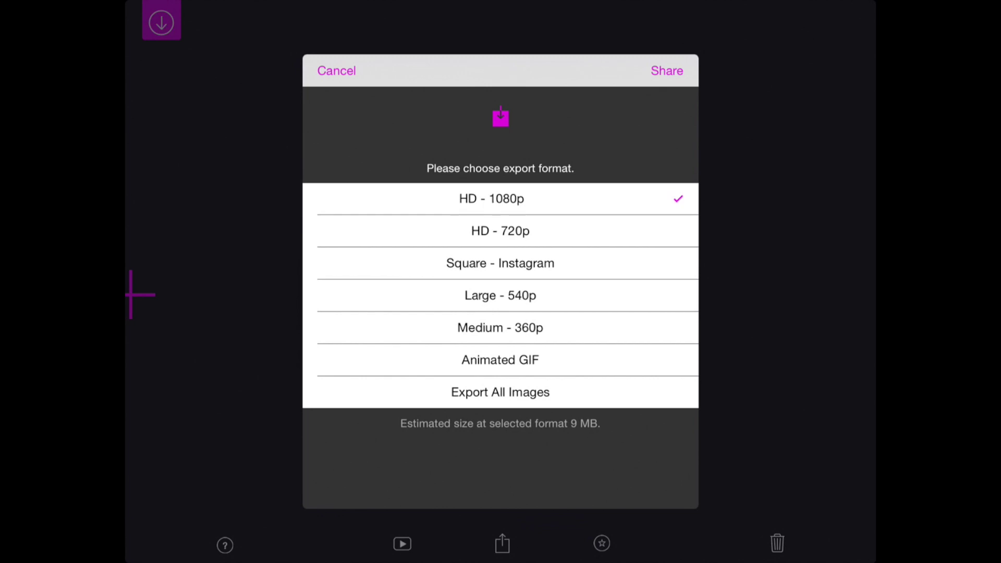
{"action": "left_click", "coordinate": [666, 71]}
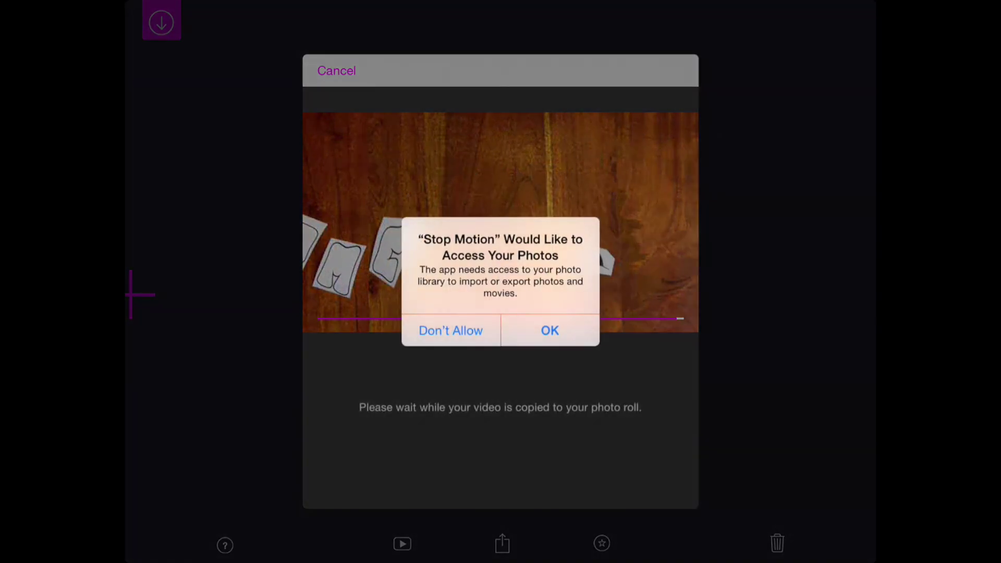
Allow photo-library access and close the finished Camera Roll export
{"action": "left_click", "coordinate": [549, 331]}
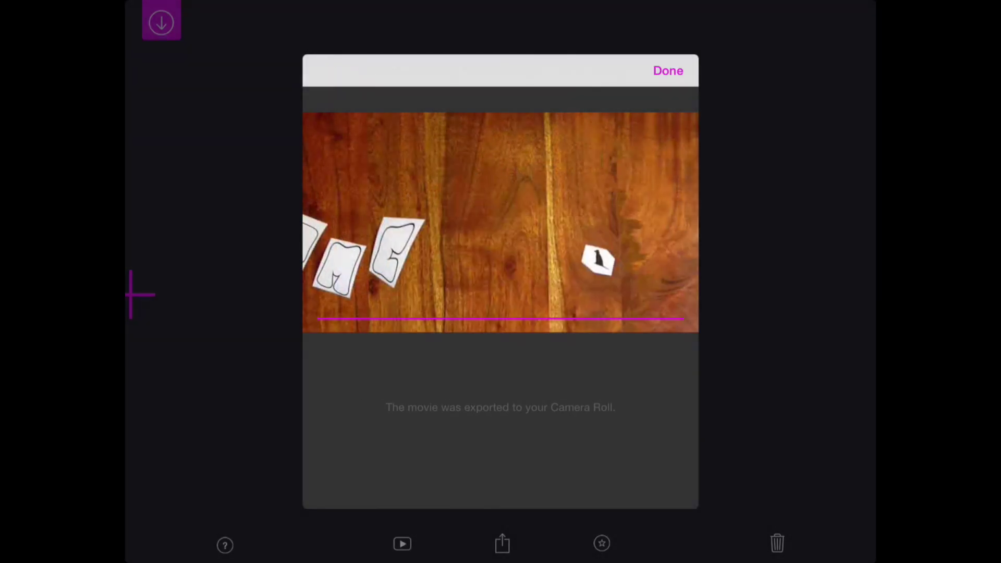
{"action": "left_click", "coordinate": [668, 71]}
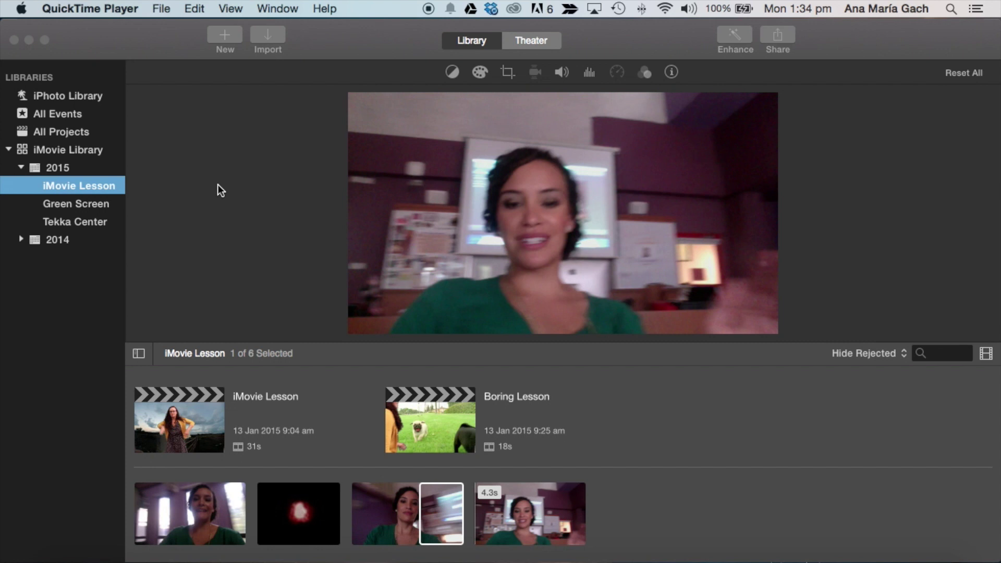
Create a No Theme movie project named 'Stop-Motion' in the iMovie Lesson event
{"action": "left_click", "coordinate": [227, 39]}
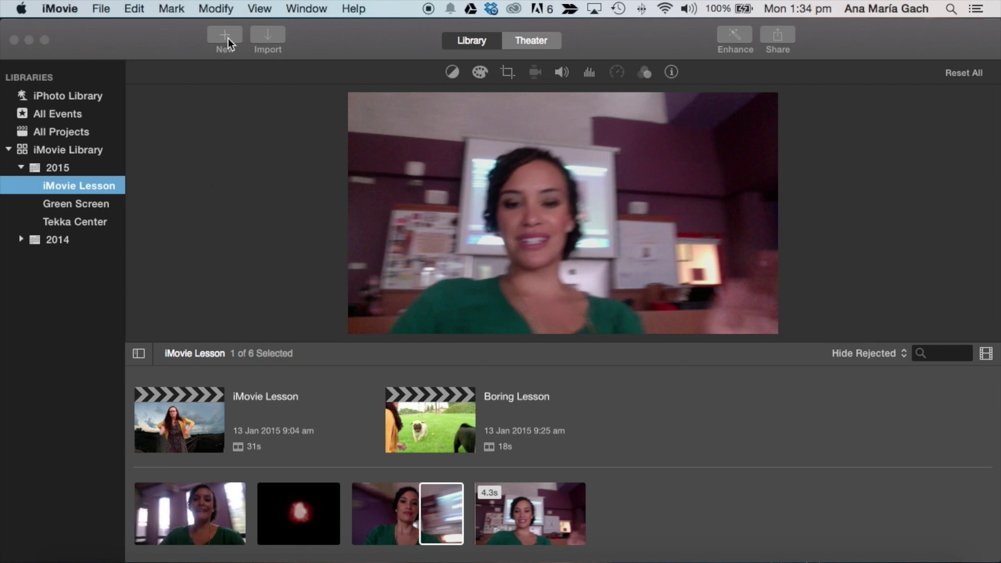
{"action": "left_click", "coordinate": [227, 38]}
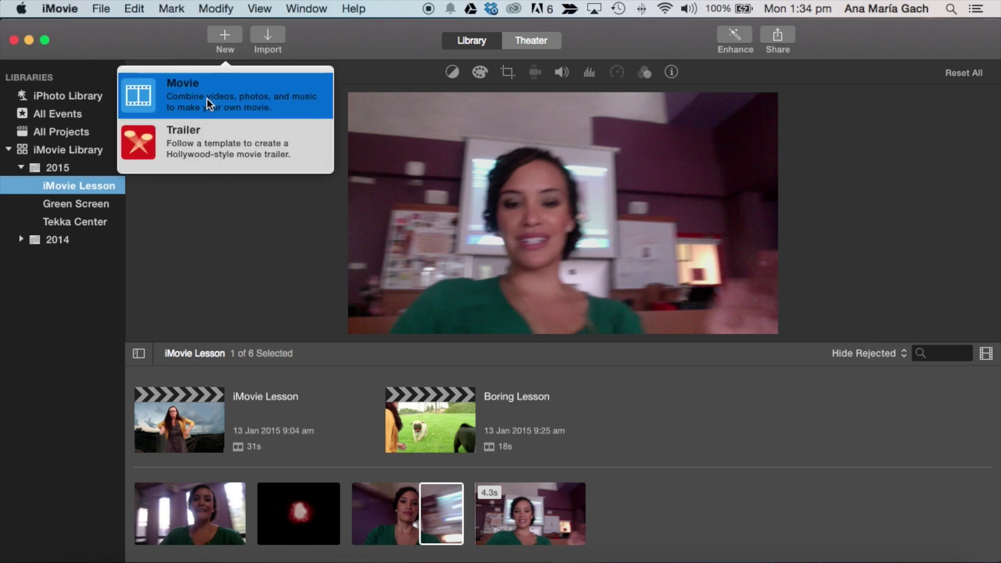
{"action": "key", "text": "Escape"}
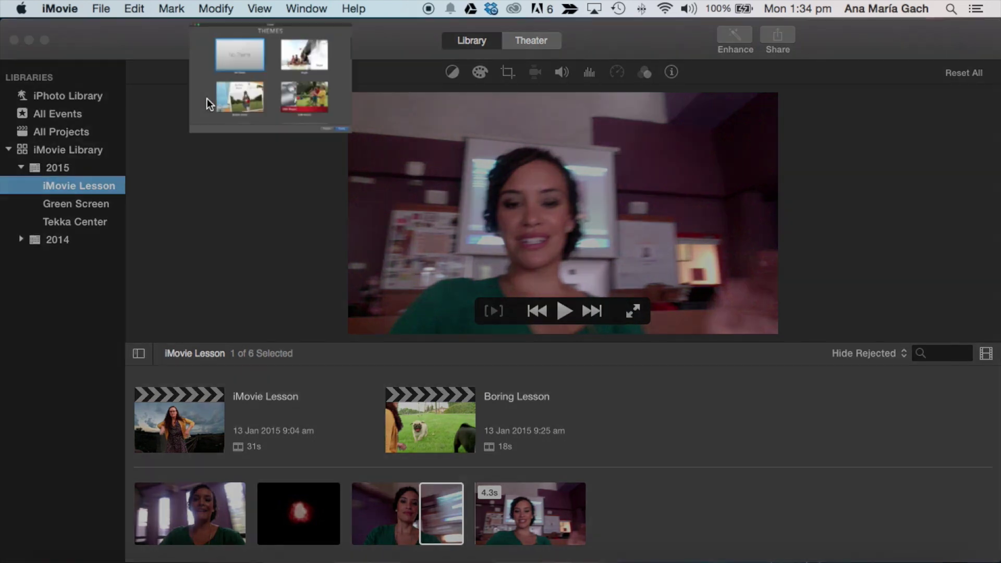
{"action": "left_click", "coordinate": [208, 99]}
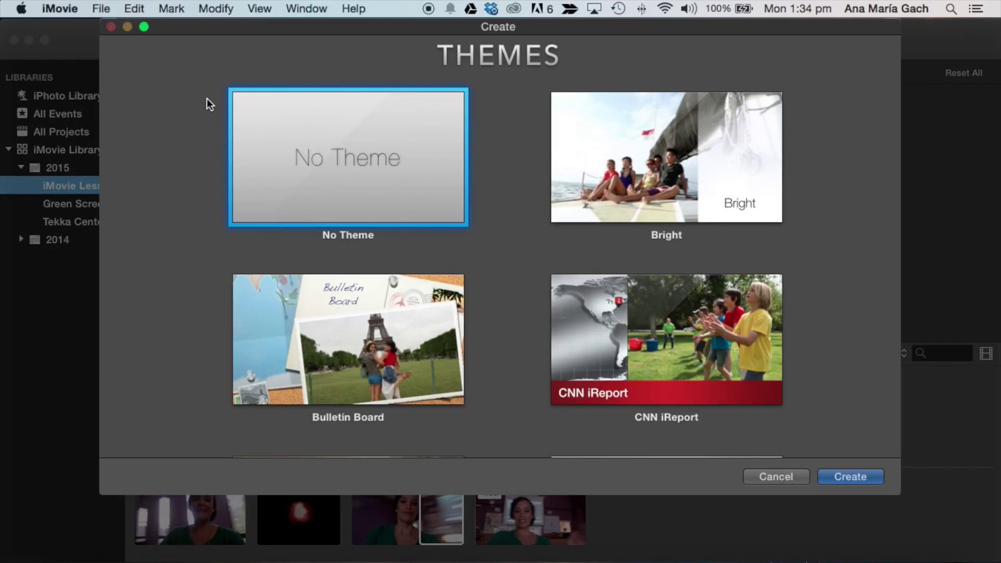
{"action": "double_click", "coordinate": [295, 154]}
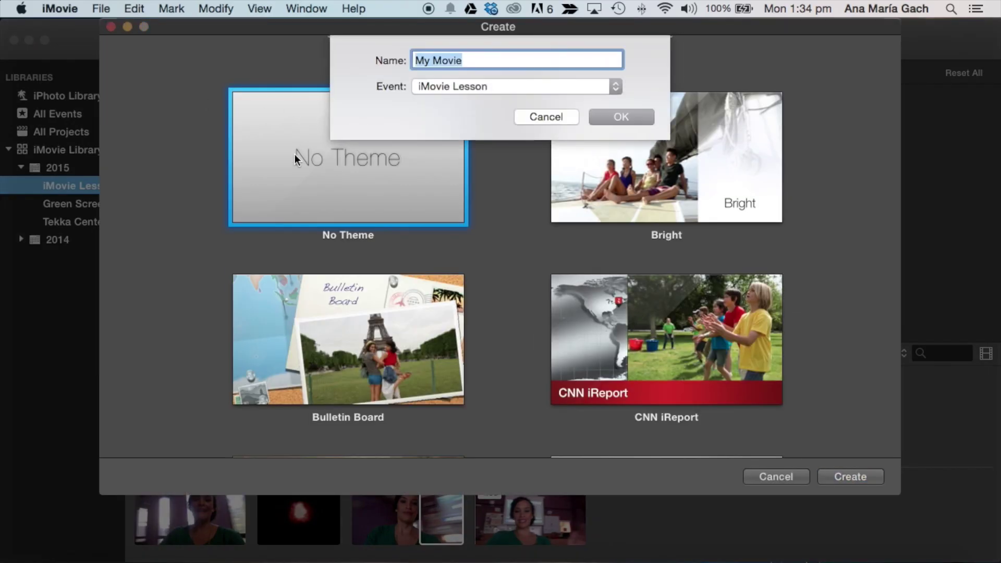
{"action": "type", "text": "STOP"}
{"action": "key", "text": "BackSpace"}
{"action": "key", "text": "BackSpace"}
{"action": "key", "text": "BackSpace"}
{"action": "type", "text": "to"}
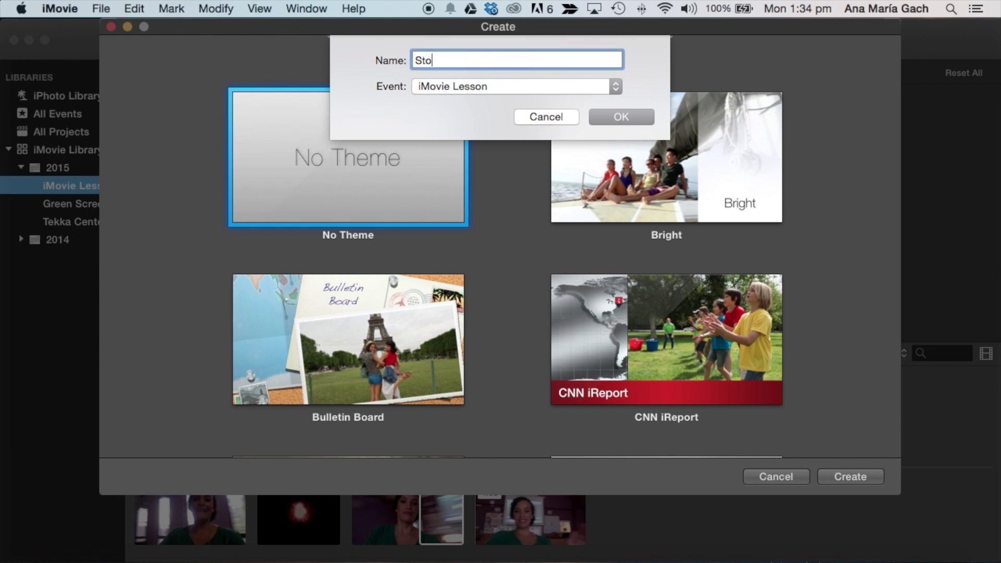
{"action": "type", "text": "p-Motion"}
{"action": "left_click", "coordinate": [607, 117]}
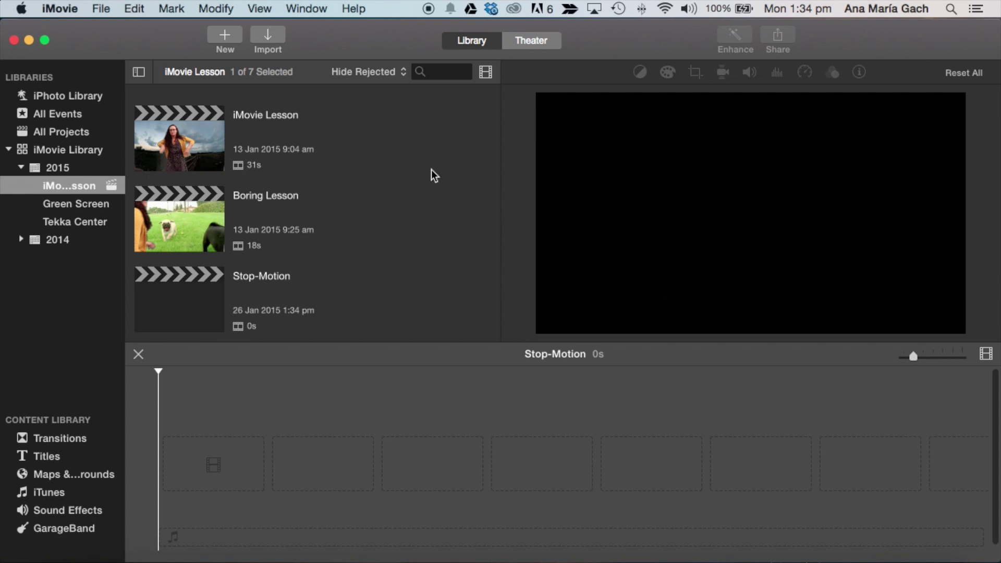
{"action": "left_click", "coordinate": [100, 8]}
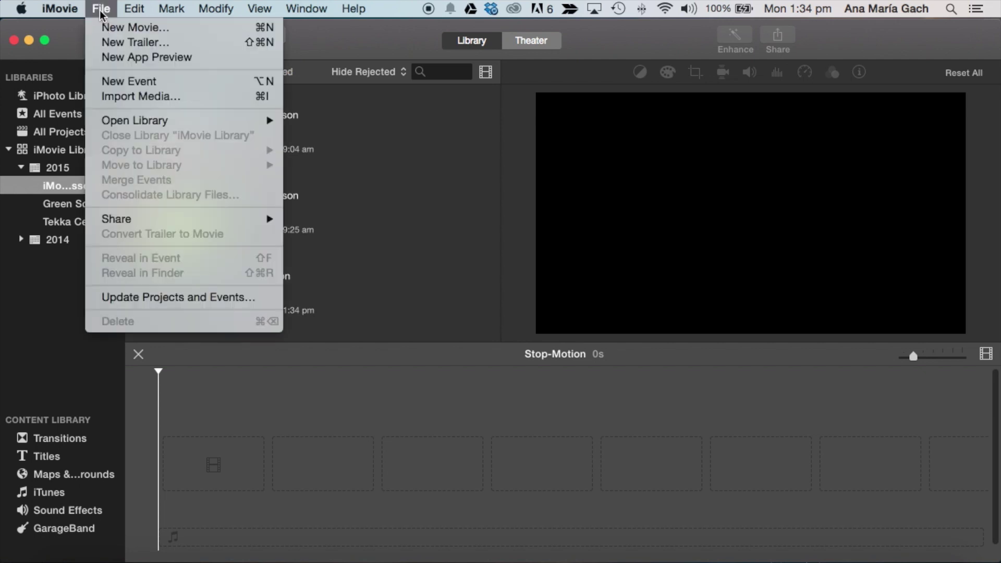
Add a new event named 'Stop-Motion' to the 2015 library
{"action": "left_click", "coordinate": [117, 80]}
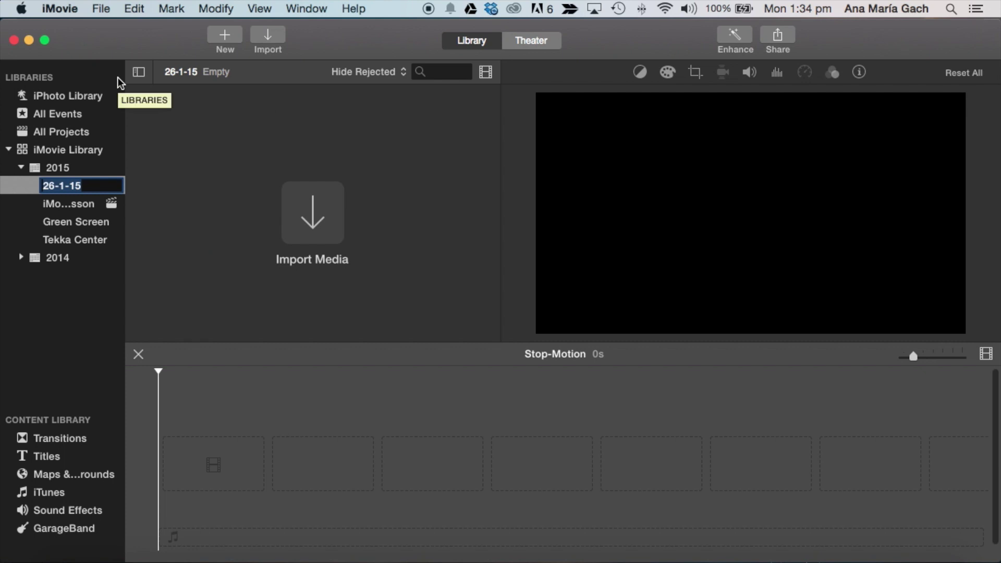
{"action": "type", "text": "Stop-Mo"}
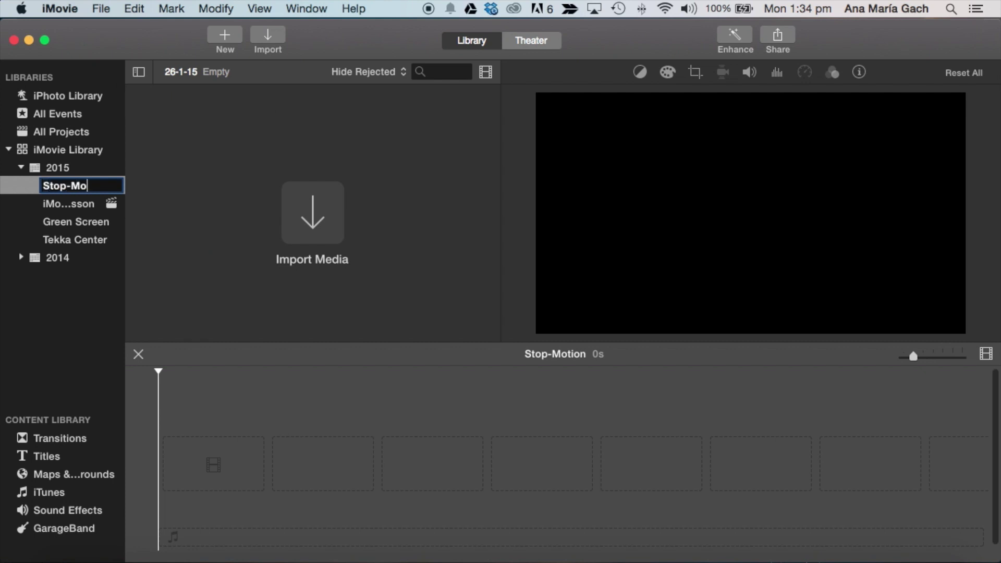
{"action": "type", "text": "tion"}
{"action": "key", "text": "Return"}
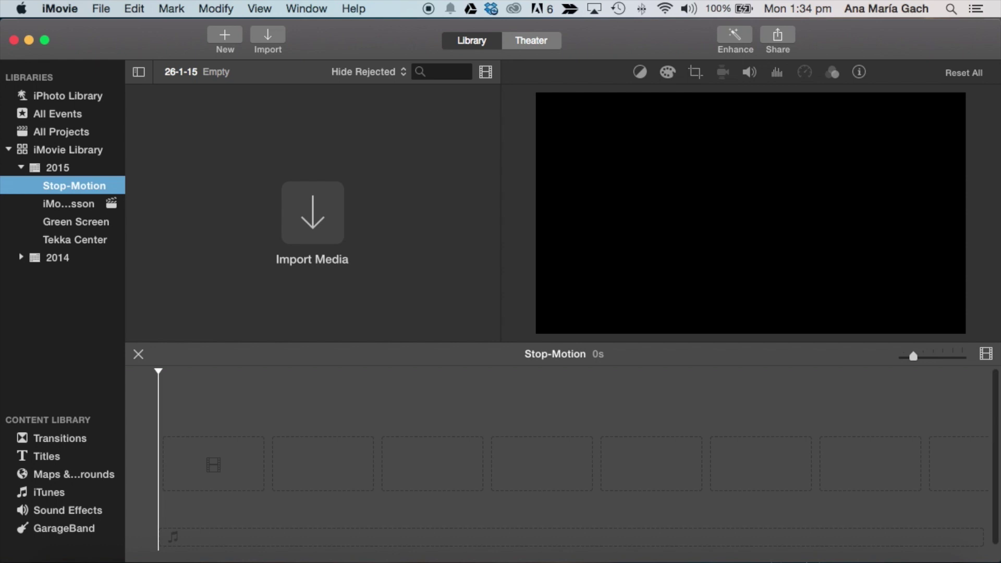
{"action": "left_click", "coordinate": [316, 230]}
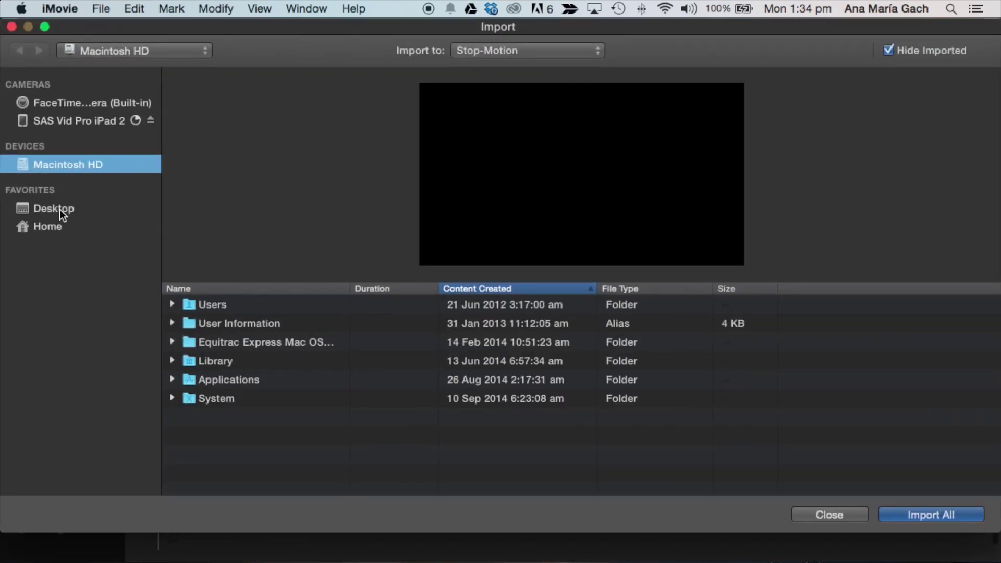
Import the 12.5s WELCOME clip from the iPad into the Stop-Motion event, keeping All Clips listed
{"action": "left_click", "coordinate": [76, 123]}
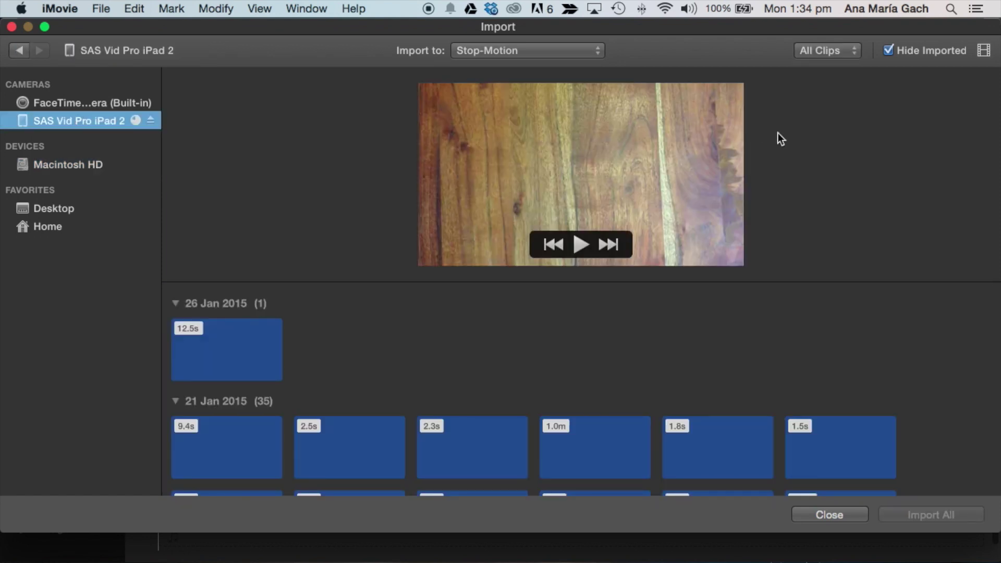
{"action": "left_click", "coordinate": [836, 52]}
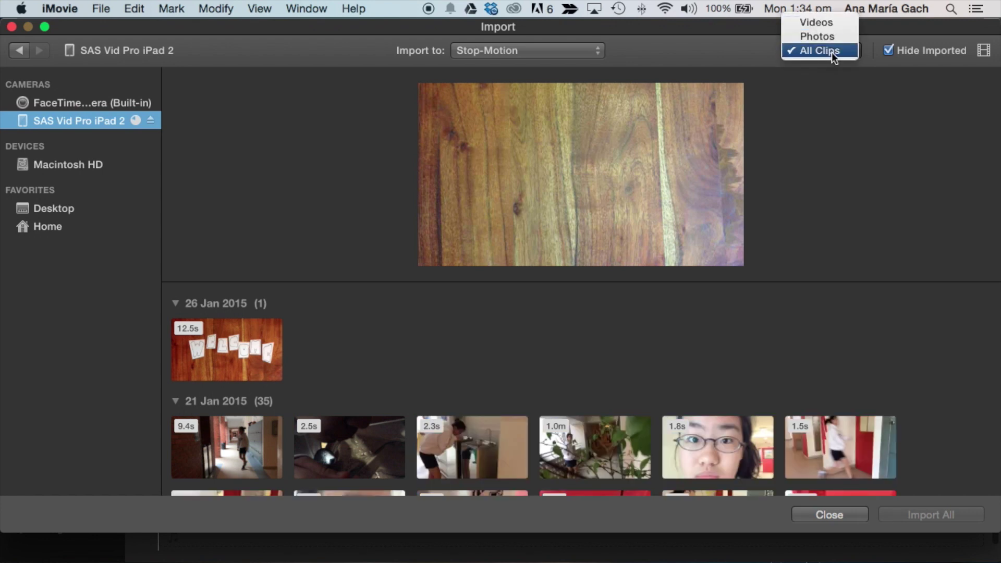
{"action": "left_click", "coordinate": [831, 52]}
{"action": "left_click", "coordinate": [236, 348]}
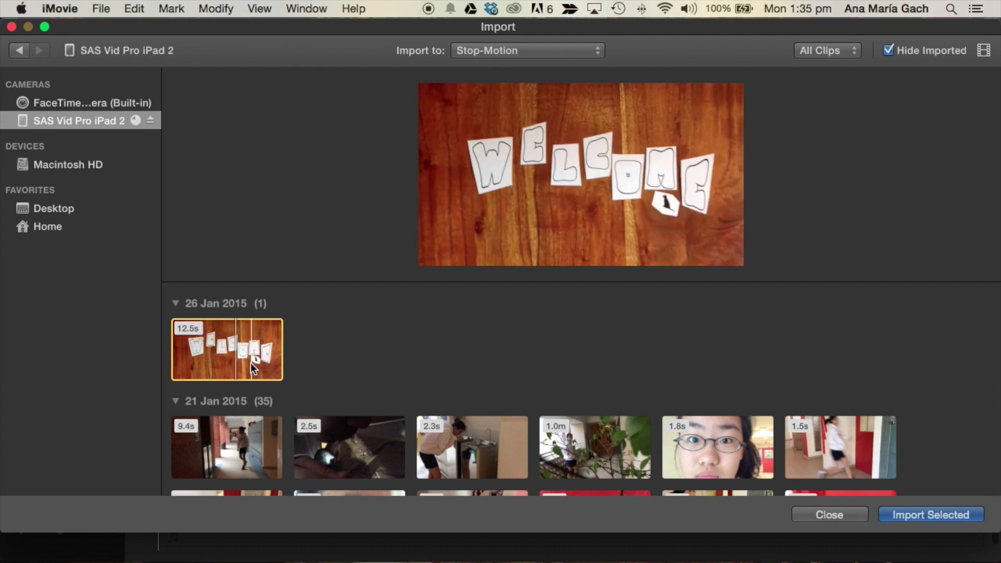
{"action": "left_click", "coordinate": [903, 513]}
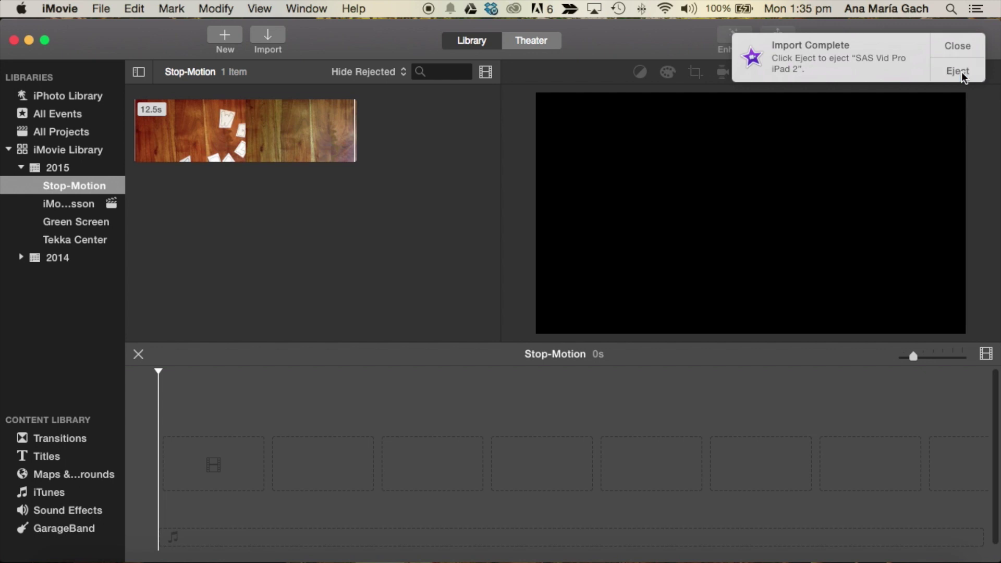
{"action": "left_click", "coordinate": [958, 71]}
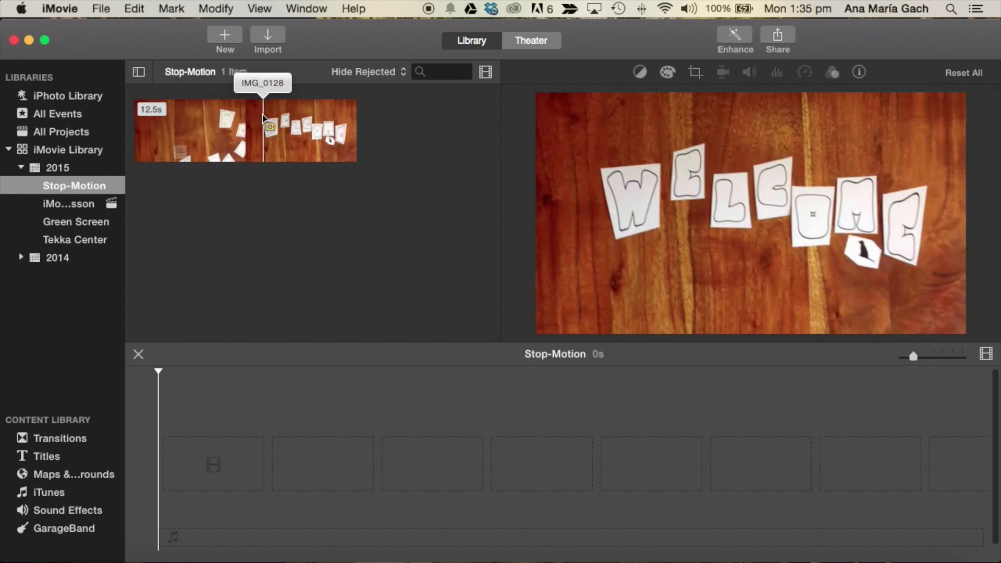
Drag the 12.5s WELCOME clip from the Stop-Motion event into the project timeline
{"action": "key", "text": "super+a"}
{"action": "left_click_drag", "start_coordinate": [263, 119], "coordinate": [229, 441]}
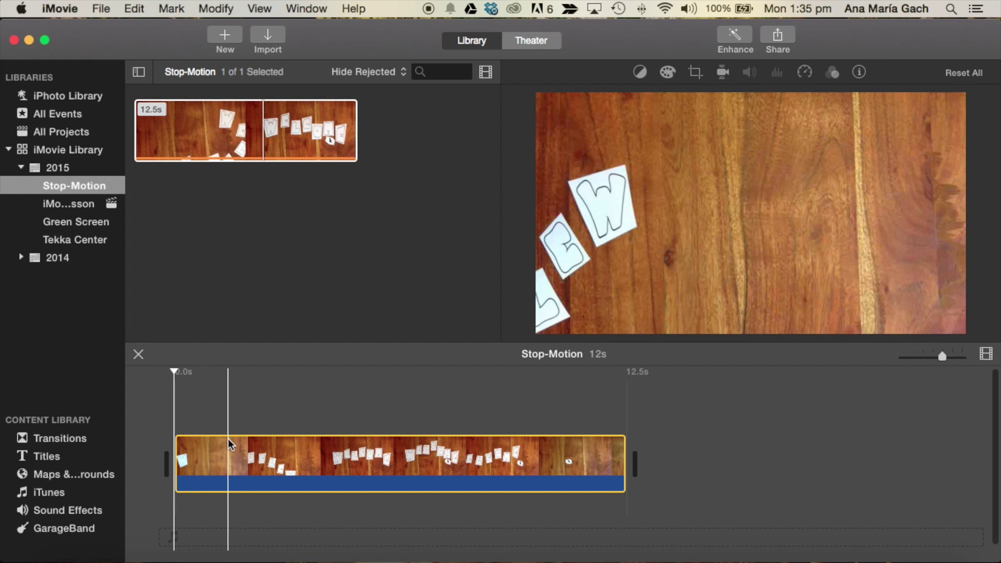
{"action": "left_click", "coordinate": [79, 451]}
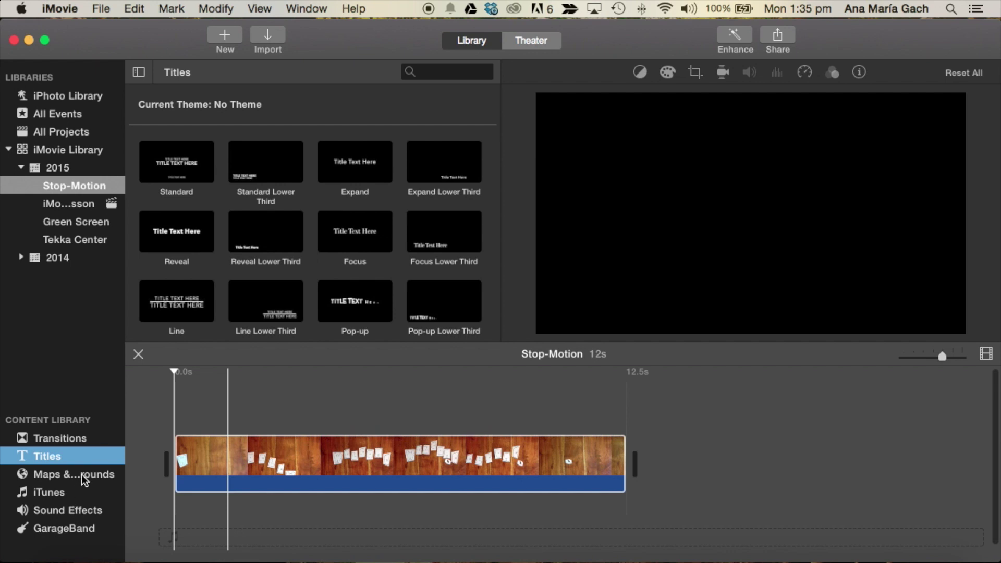
Place the White background from Maps & Backgrounds as a 4-second clip before the WELCOME clip
{"action": "left_click", "coordinate": [83, 475]}
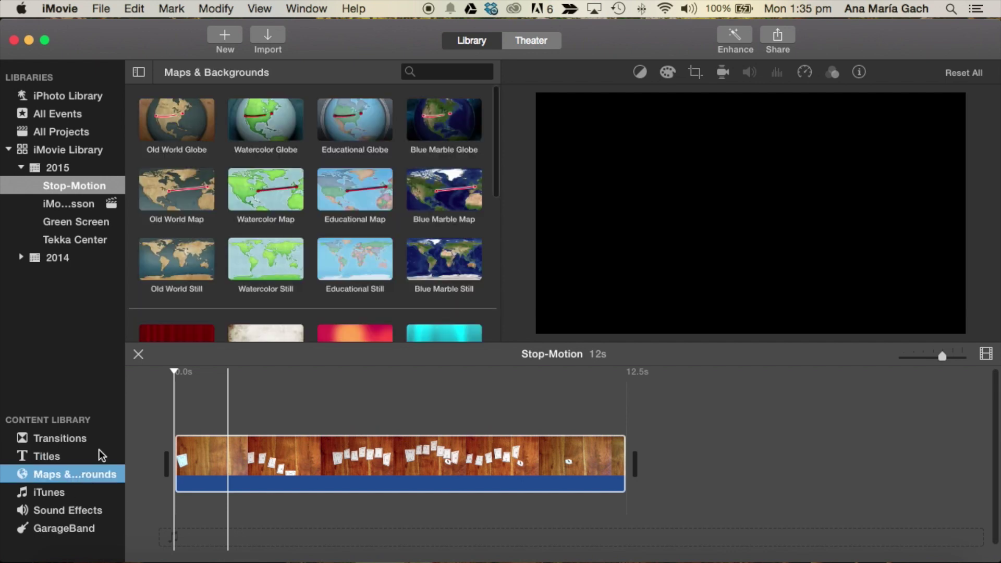
{"action": "scroll", "coordinate": [251, 295], "scroll_direction": "down", "scroll_amount": 5}
{"action": "scroll", "coordinate": [251, 293], "scroll_direction": "down", "scroll_amount": 2}
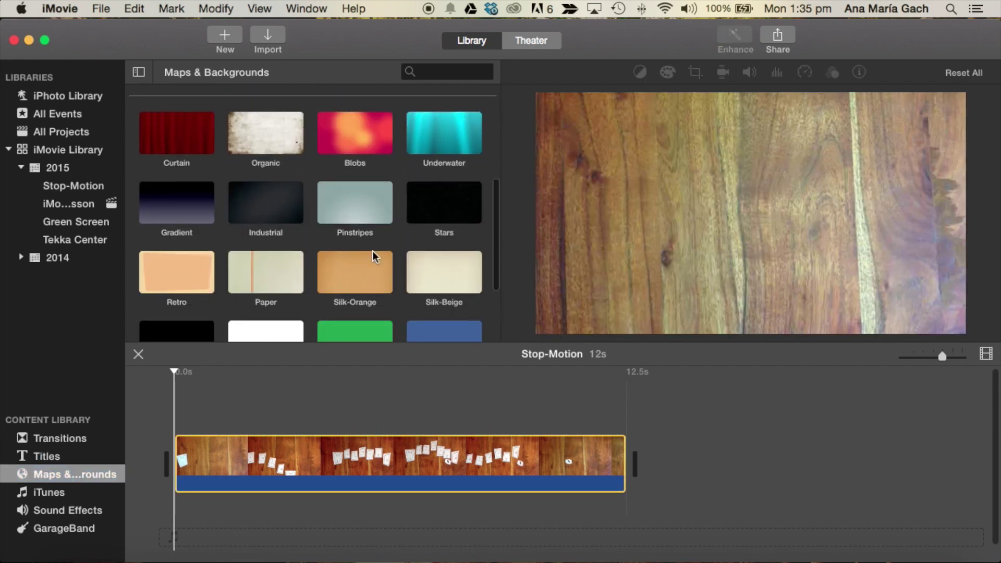
{"action": "scroll", "coordinate": [317, 261], "scroll_direction": "down", "scroll_amount": 3}
{"action": "left_click_drag", "start_coordinate": [261, 274], "coordinate": [172, 453]}
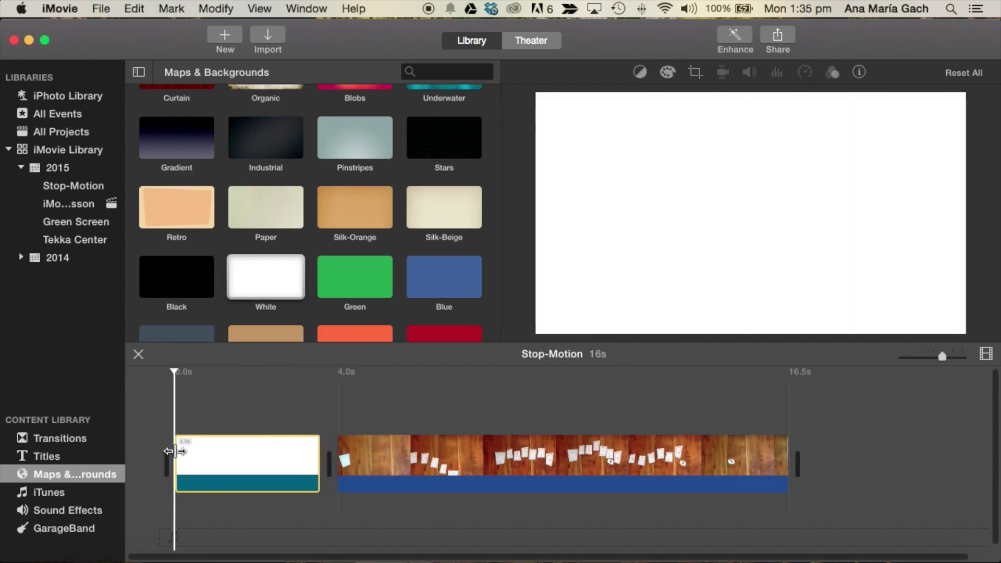
{"action": "left_click", "coordinate": [92, 452]}
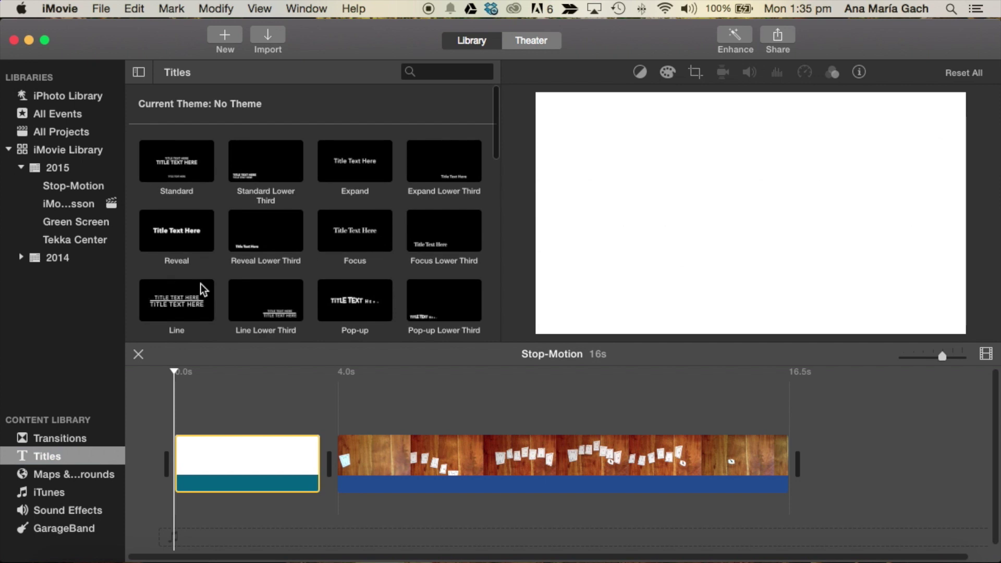
Overlay the Centered title style on the white opening clip
{"action": "scroll", "coordinate": [201, 284], "scroll_direction": "down", "scroll_amount": 5}
{"action": "left_click", "coordinate": [177, 305]}
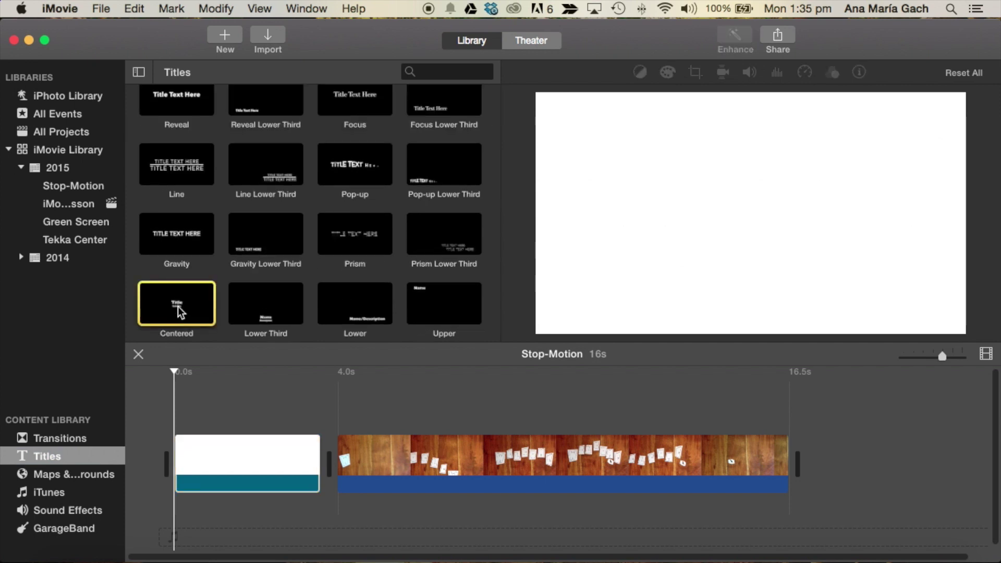
{"action": "left_click_drag", "start_coordinate": [178, 306], "coordinate": [186, 383]}
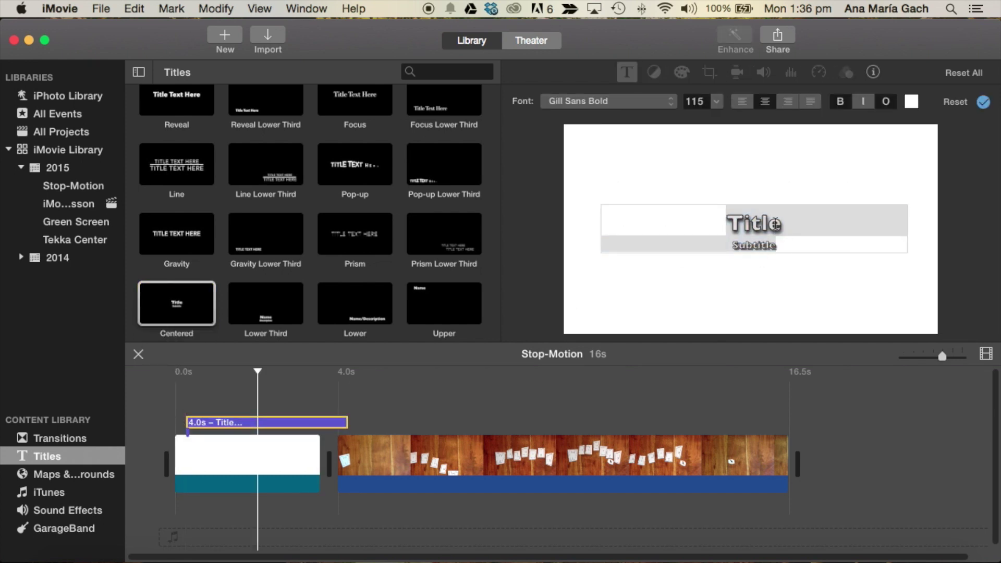
Make all the title and subtitle text magenta and toggle its outline
{"action": "double_click", "coordinate": [774, 224]}
{"action": "key", "text": "super+a"}
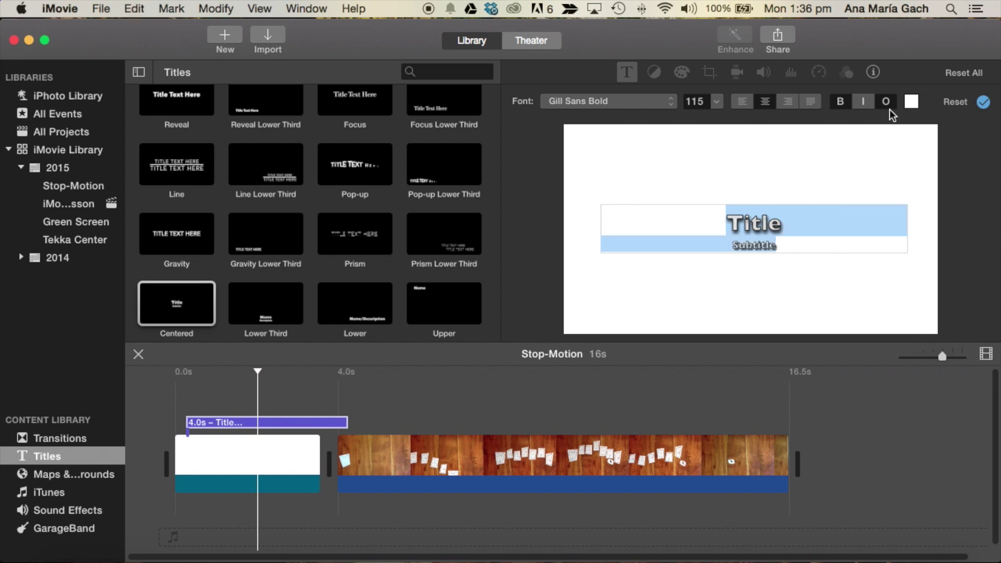
{"action": "left_click", "coordinate": [911, 102]}
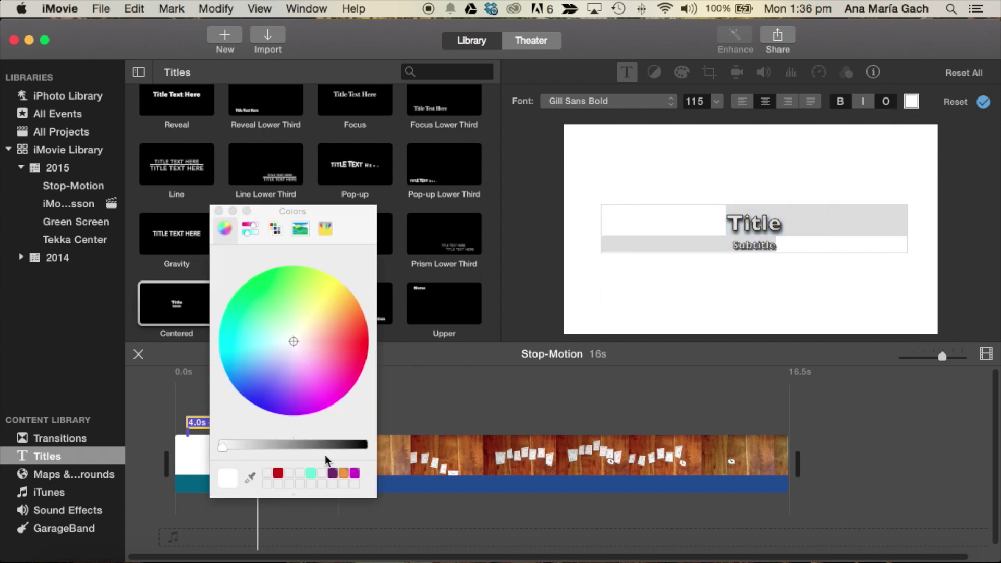
{"action": "left_click", "coordinate": [355, 473]}
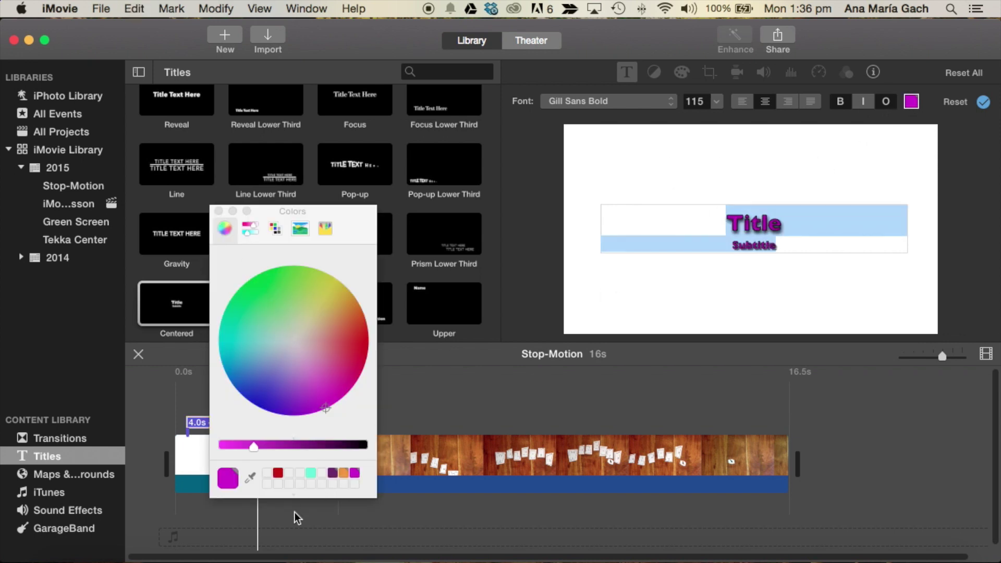
{"action": "left_click", "coordinate": [218, 211]}
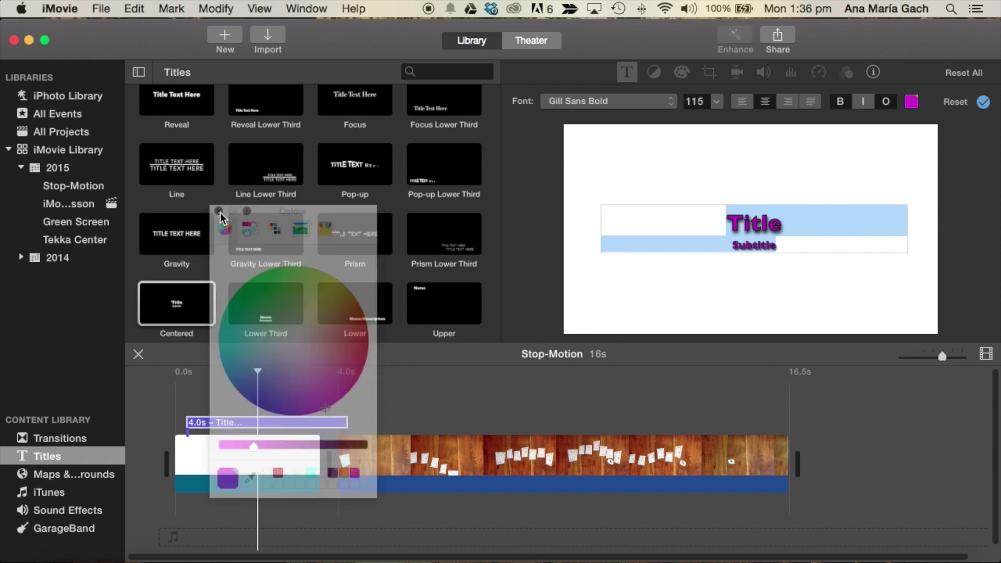
{"action": "left_click", "coordinate": [887, 102]}
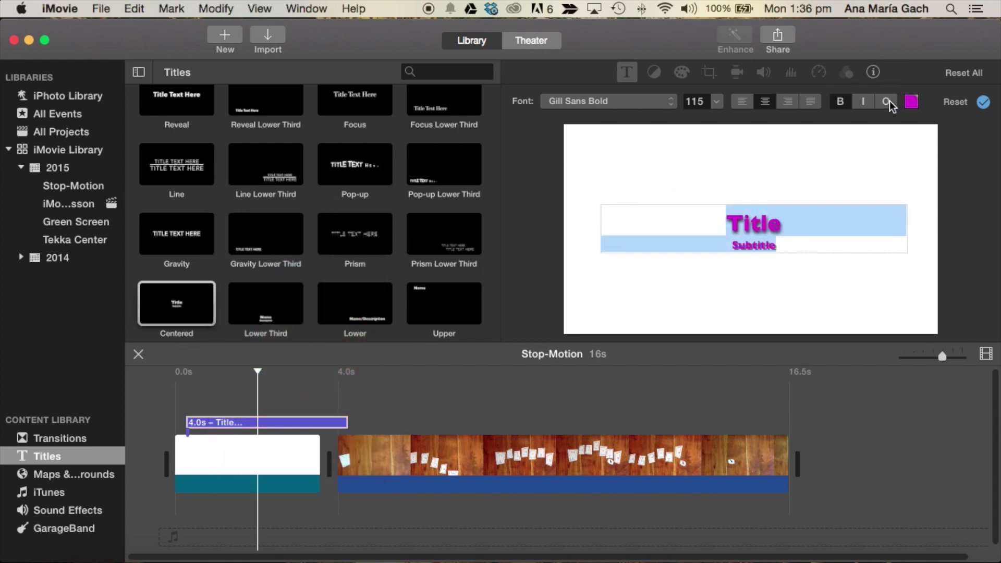
Bring up the full Fonts panel from the title's font list
{"action": "left_click", "coordinate": [634, 102]}
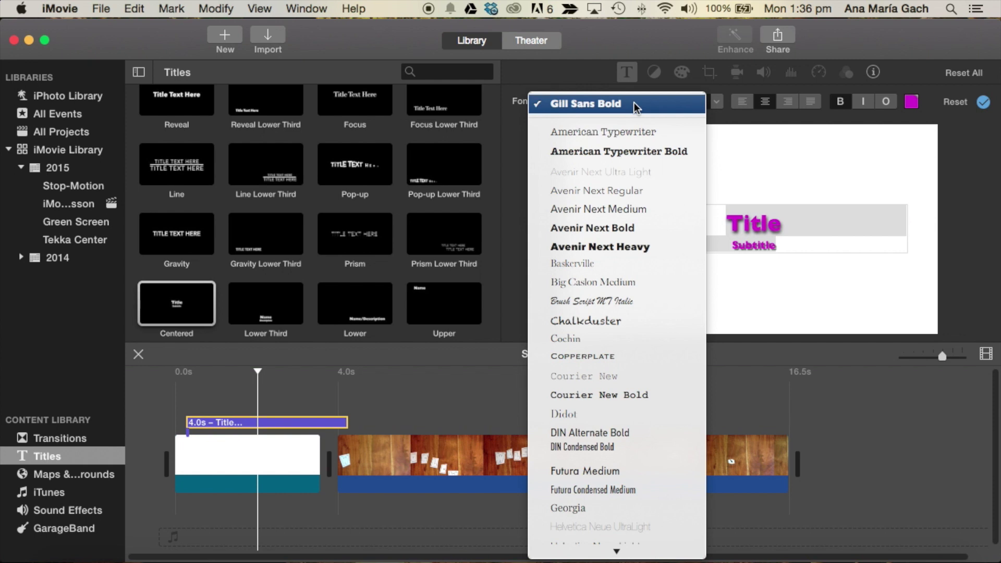
{"action": "scroll", "coordinate": [621, 260], "scroll_direction": "down", "scroll_amount": 5}
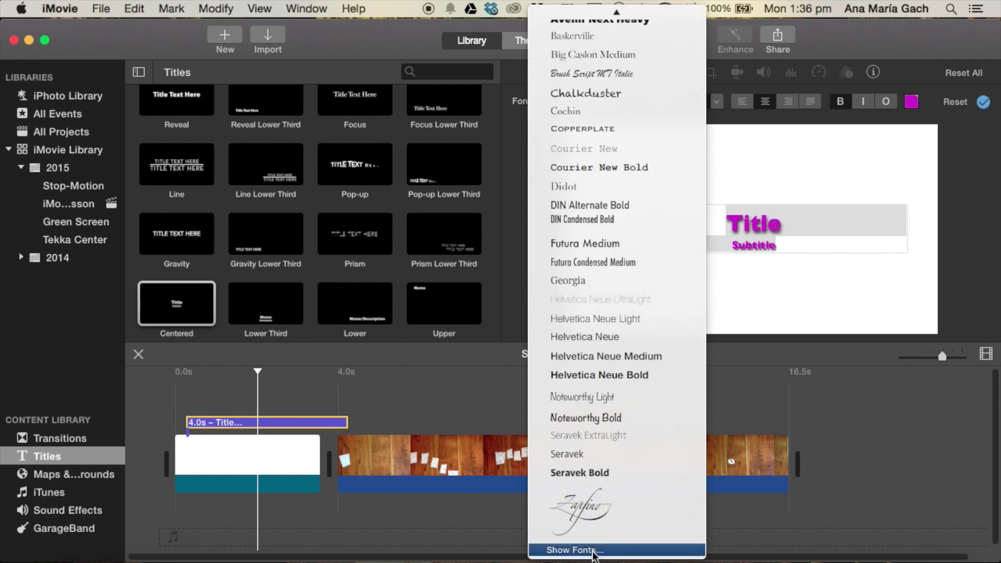
{"action": "scroll", "coordinate": [599, 324], "scroll_direction": "up", "scroll_amount": 3}
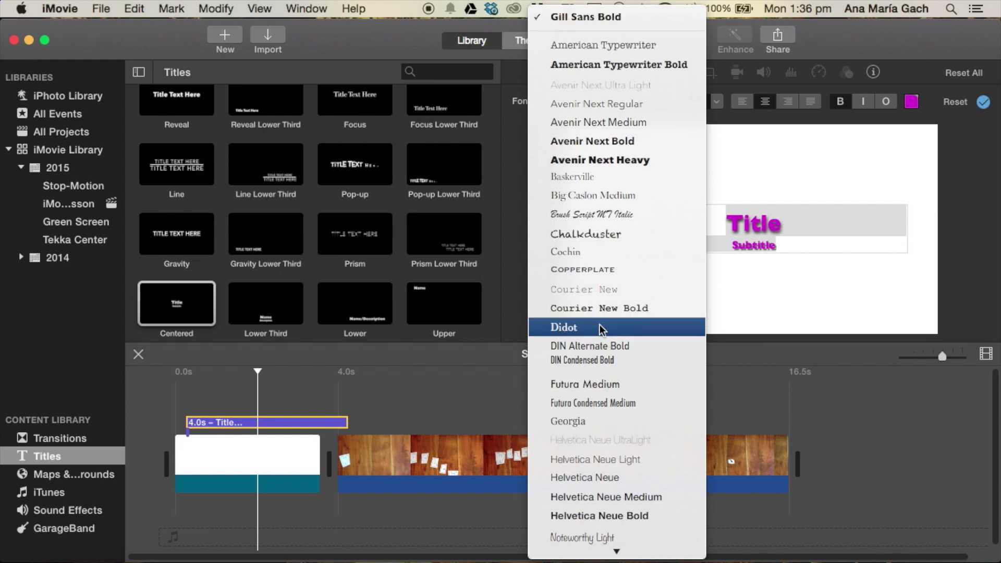
{"action": "scroll", "coordinate": [600, 324], "scroll_direction": "down", "scroll_amount": 3}
{"action": "left_click", "coordinate": [576, 549]}
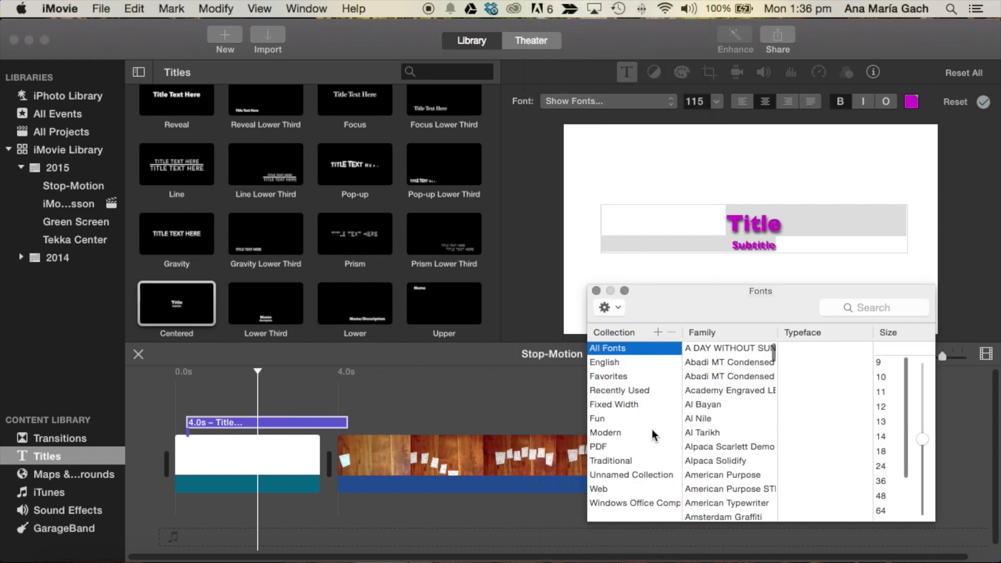
Choose Bebas over Bebas Neue for the title text and set it to size 144
{"action": "scroll", "coordinate": [652, 435], "scroll_direction": "up", "scroll_amount": 1}
{"action": "scroll", "coordinate": [697, 435], "scroll_direction": "down", "scroll_amount": 10}
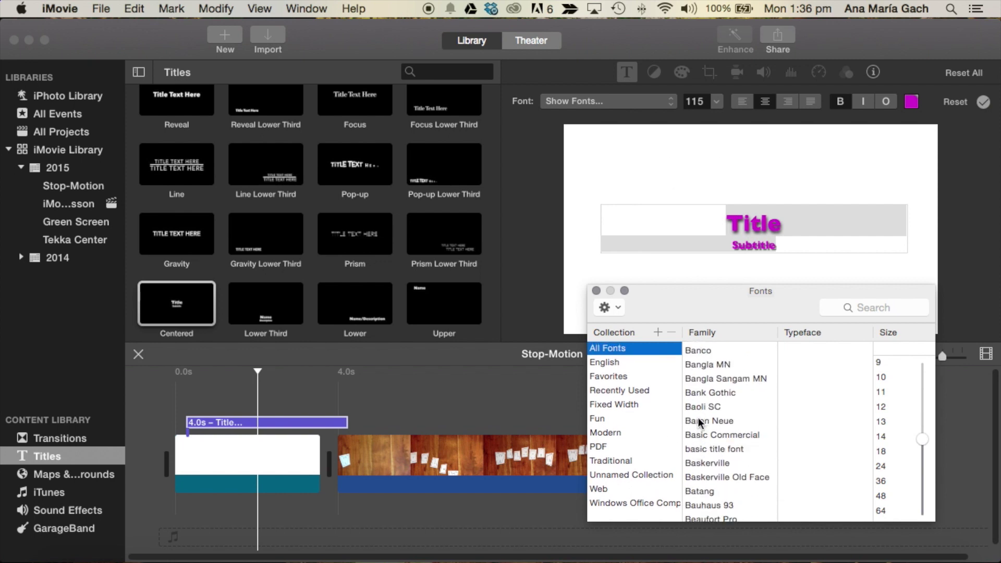
{"action": "scroll", "coordinate": [698, 418], "scroll_direction": "down", "scroll_amount": 3}
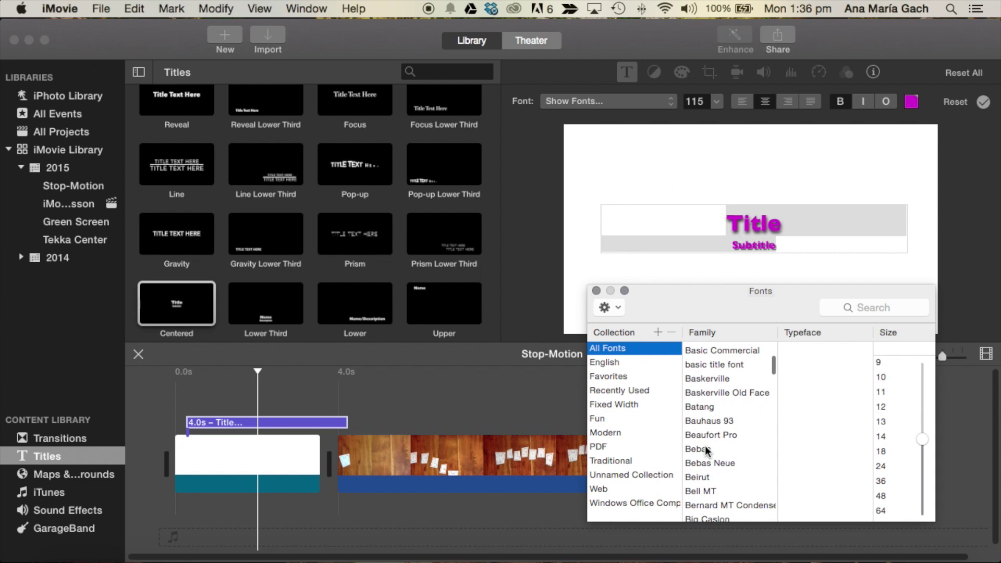
{"action": "left_click", "coordinate": [704, 449]}
{"action": "left_click", "coordinate": [708, 458]}
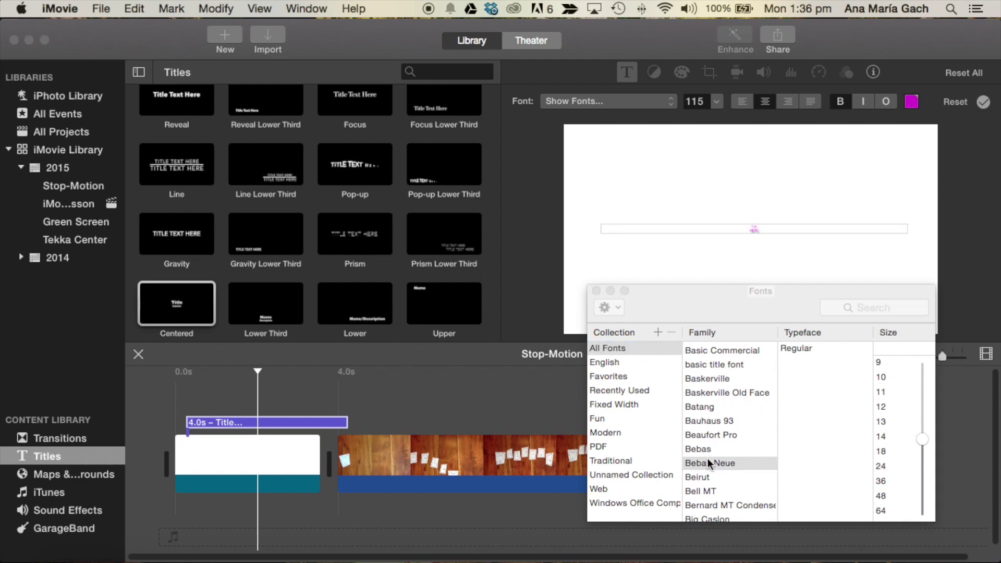
{"action": "left_click", "coordinate": [709, 444]}
{"action": "scroll", "coordinate": [893, 456], "scroll_direction": "down", "scroll_amount": 3}
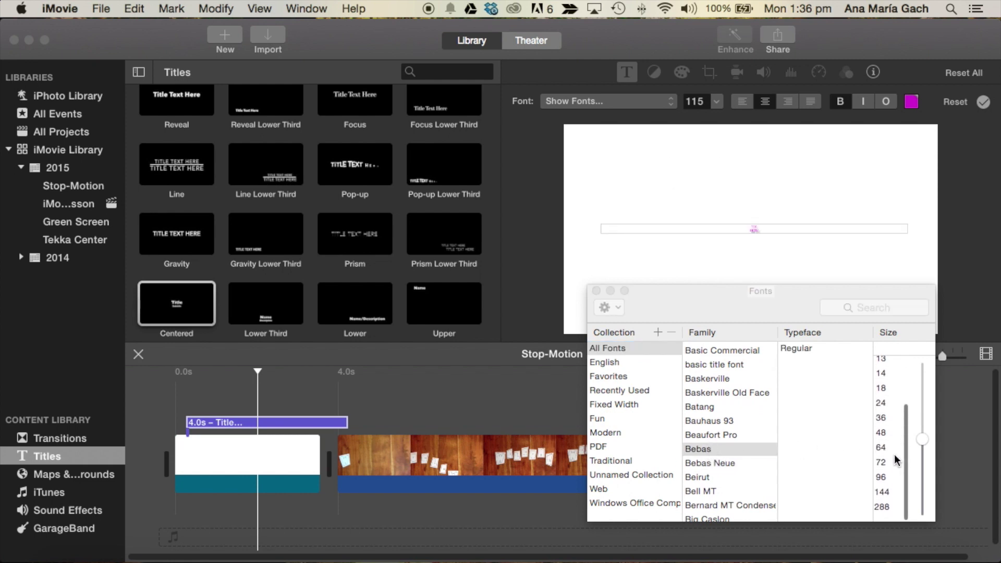
{"action": "left_click", "coordinate": [886, 499]}
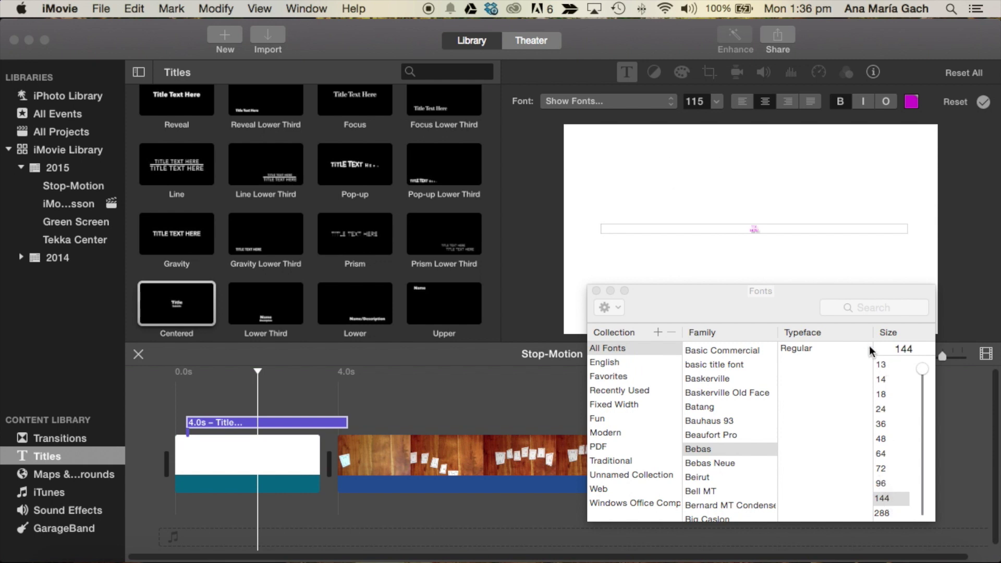
Reselect all title and subtitle text and apply Bebas at size 144 to everything
{"action": "left_click", "coordinate": [763, 230]}
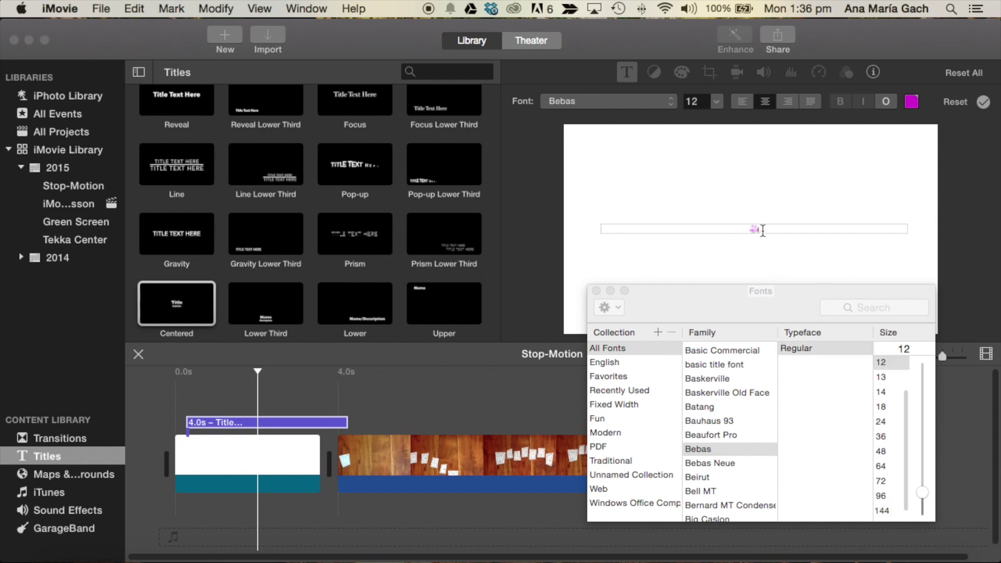
{"action": "left_click", "coordinate": [887, 453]}
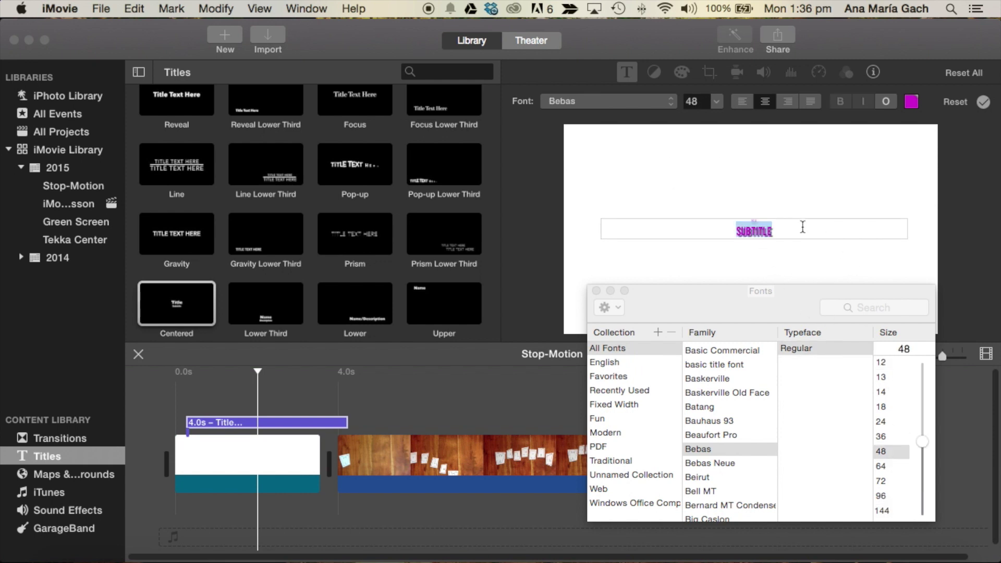
{"action": "key", "text": "super+a"}
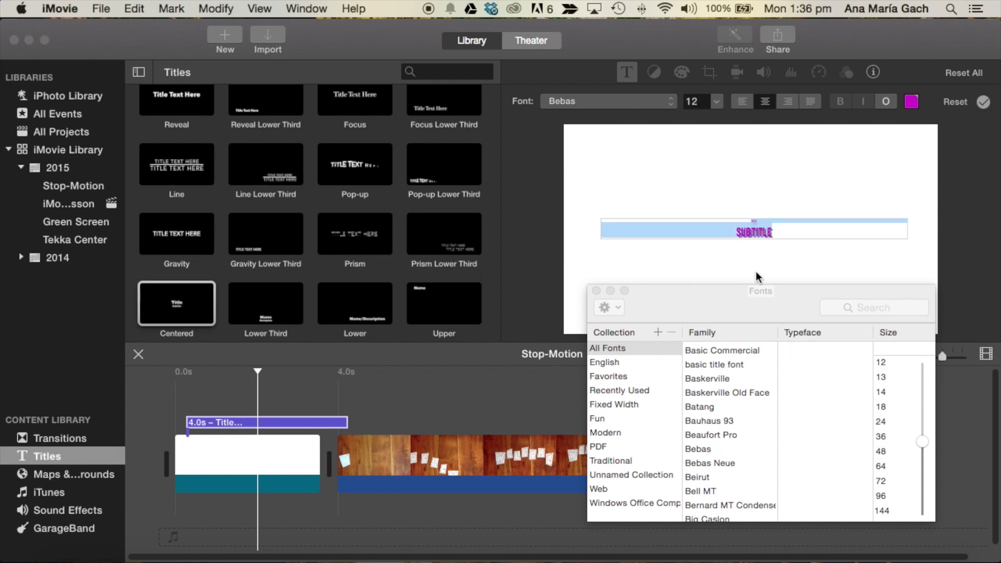
{"action": "left_click", "coordinate": [882, 510]}
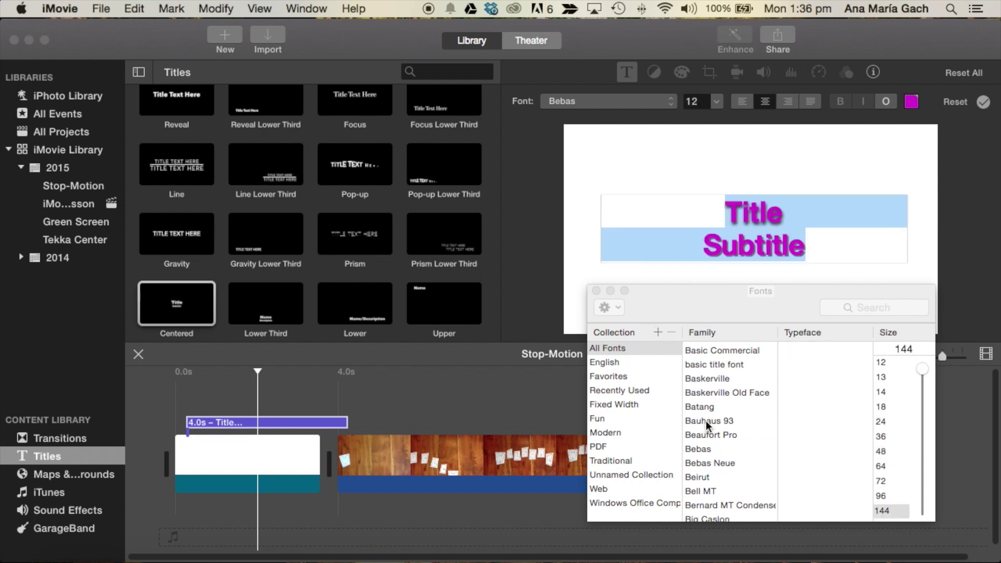
{"action": "left_click", "coordinate": [698, 449]}
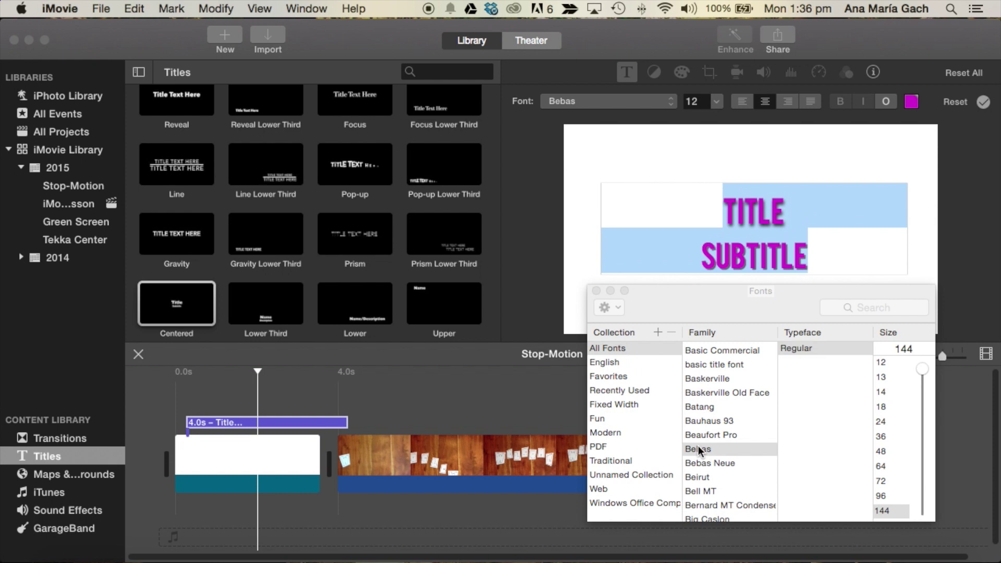
{"action": "left_click", "coordinate": [597, 290]}
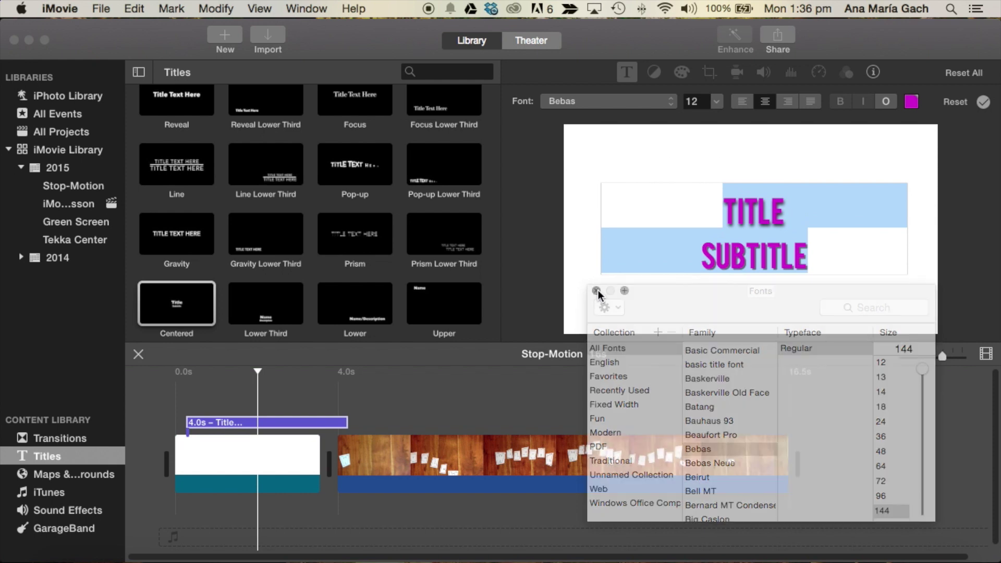
Enter 'WELCOME TO STOP-MOTION' on two lines and align the title's start with the white clip
{"action": "type", "text": "W"}
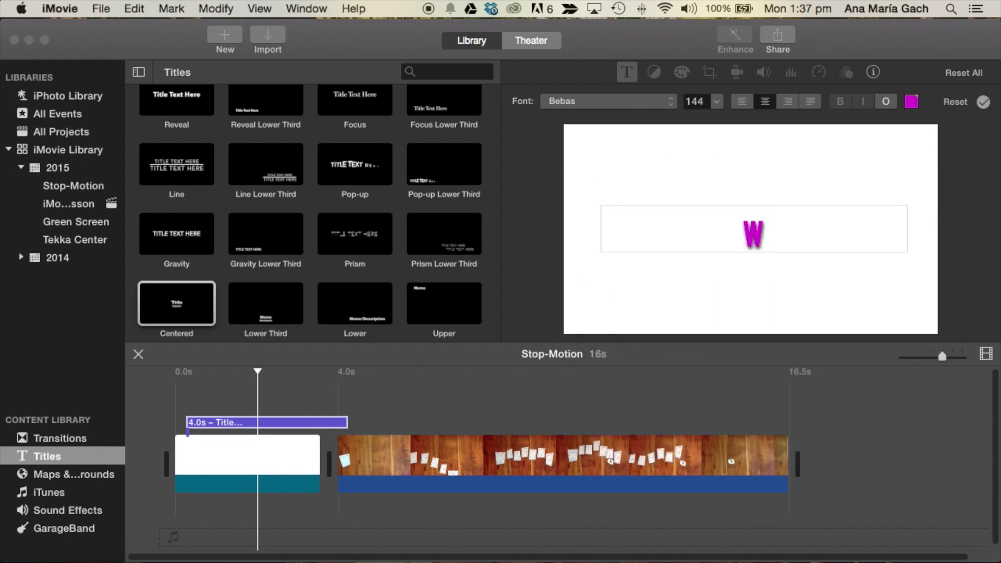
{"action": "type", "text": "ELCOME TO"}
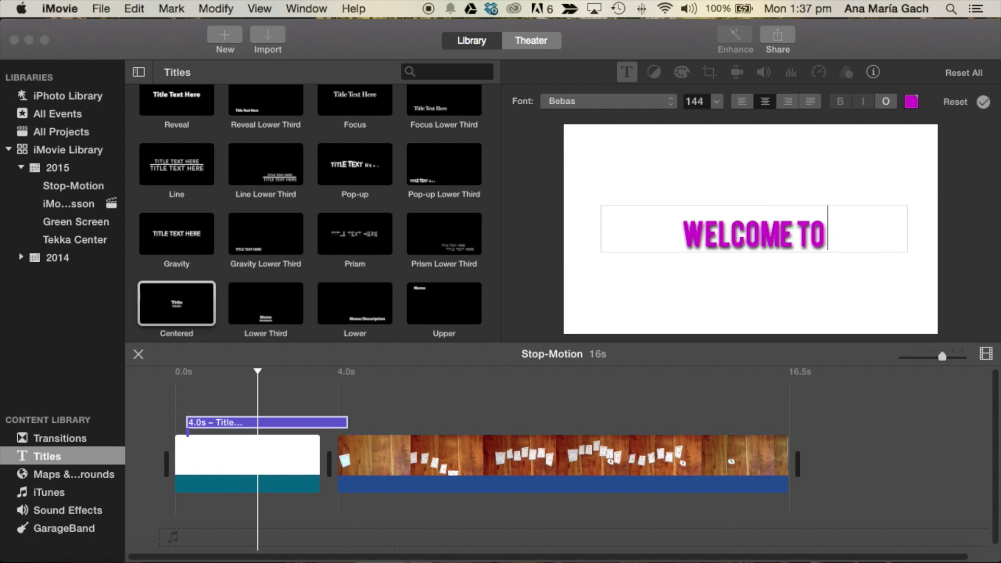
{"action": "type", "text": " STOP-MOTION"}
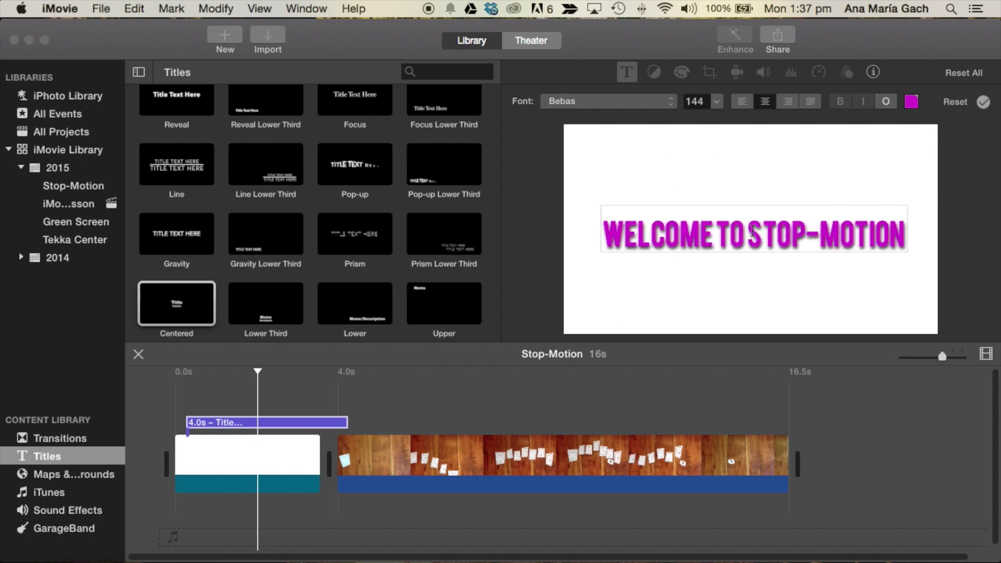
{"action": "key", "text": "Return"}
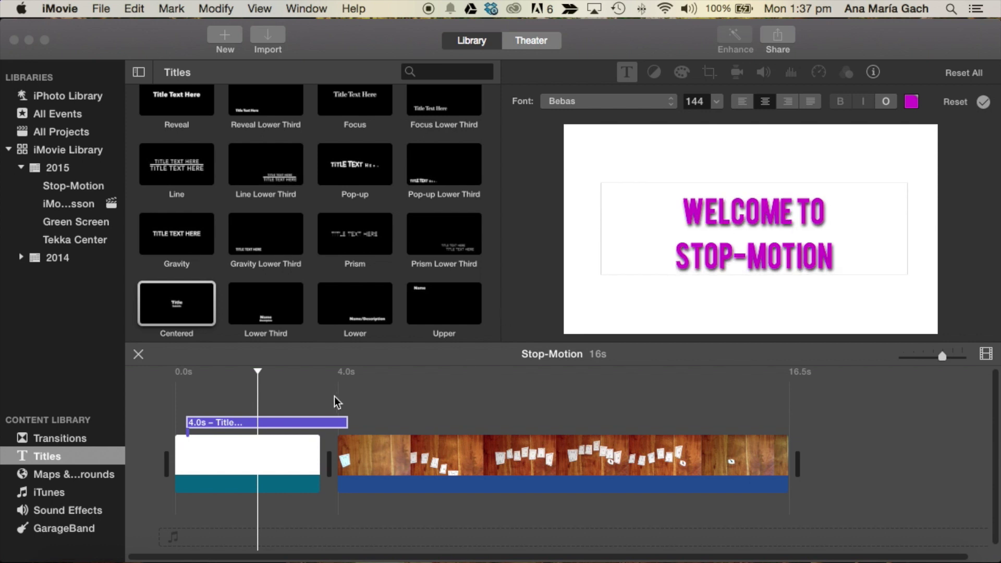
{"action": "left_click", "coordinate": [324, 420]}
{"action": "left_click", "coordinate": [383, 392]}
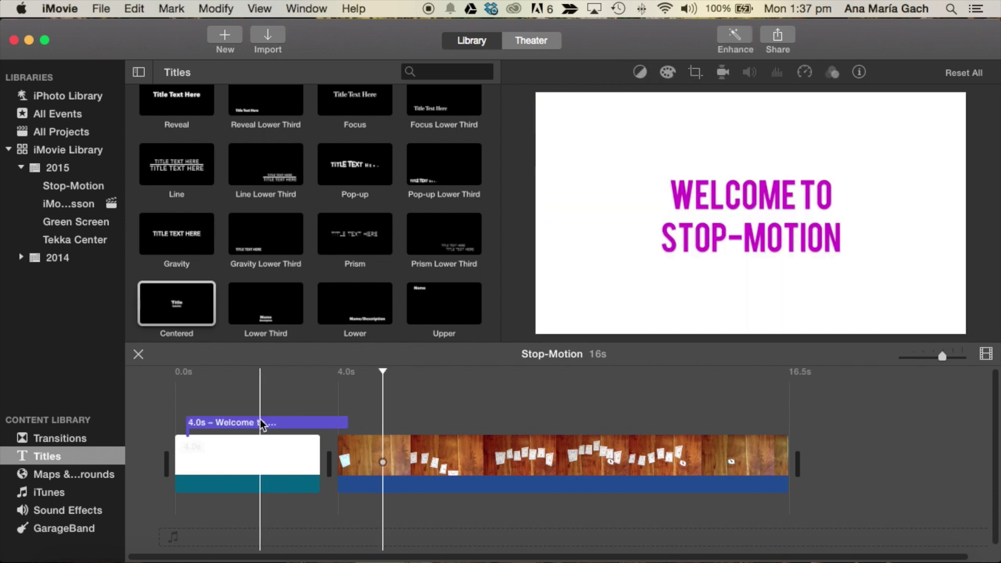
{"action": "left_click", "coordinate": [260, 418]}
{"action": "left_click_drag", "start_coordinate": [258, 417], "coordinate": [245, 414]}
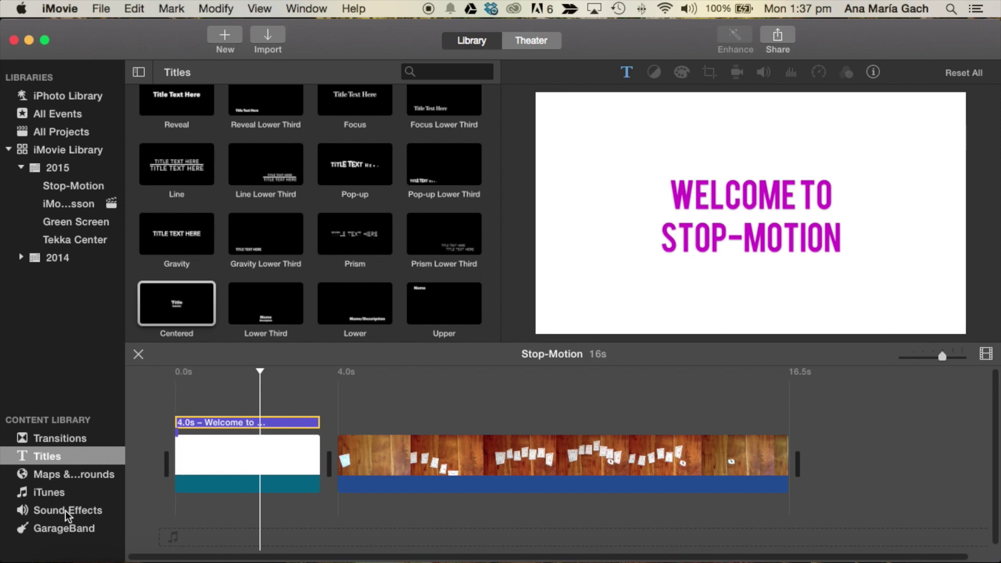
Preview the iTunes song 'Carefree to Careful' and drop it in as background music
{"action": "left_click", "coordinate": [54, 487]}
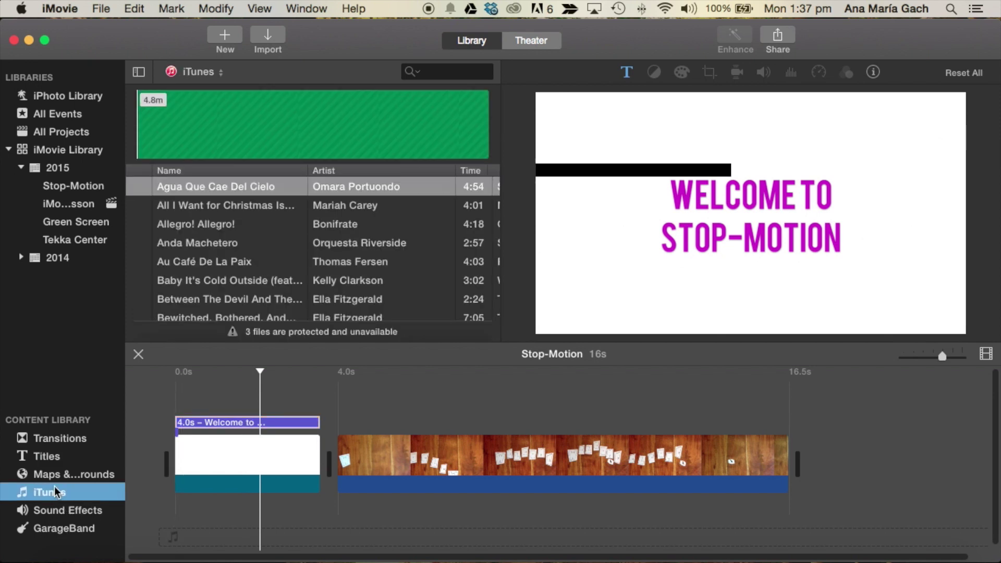
{"action": "scroll", "coordinate": [206, 295], "scroll_direction": "down", "scroll_amount": 5}
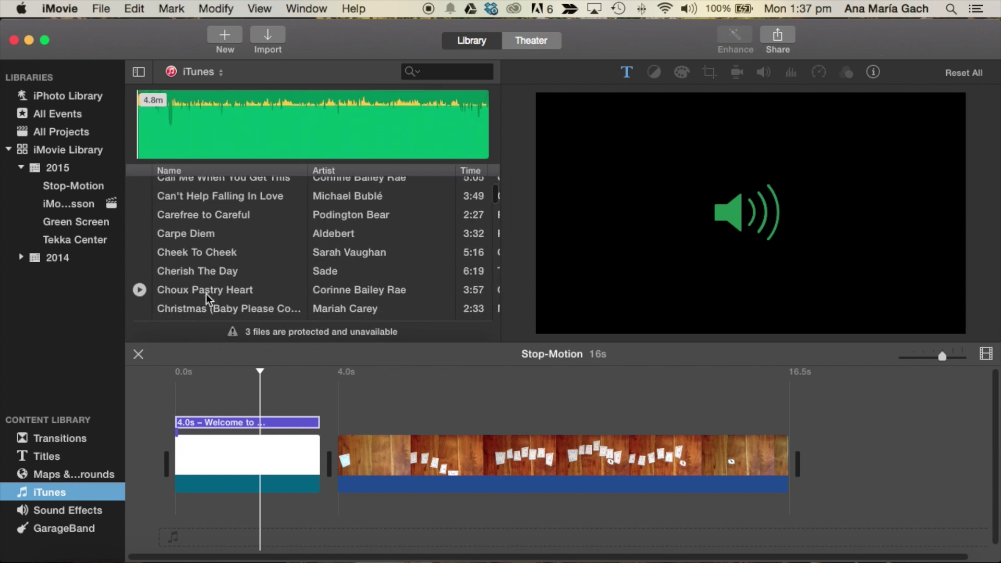
{"action": "left_click", "coordinate": [140, 214]}
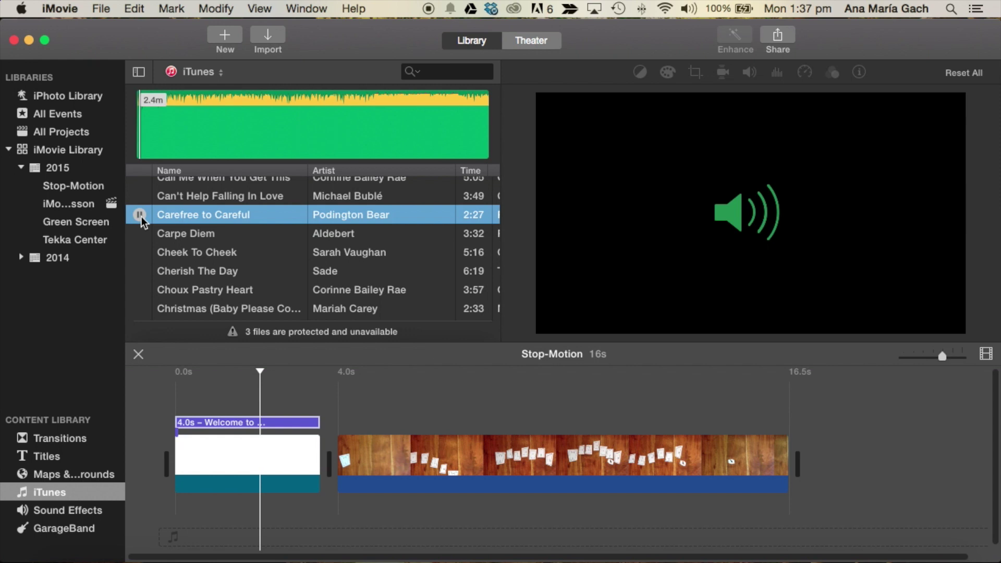
{"action": "left_click", "coordinate": [140, 215]}
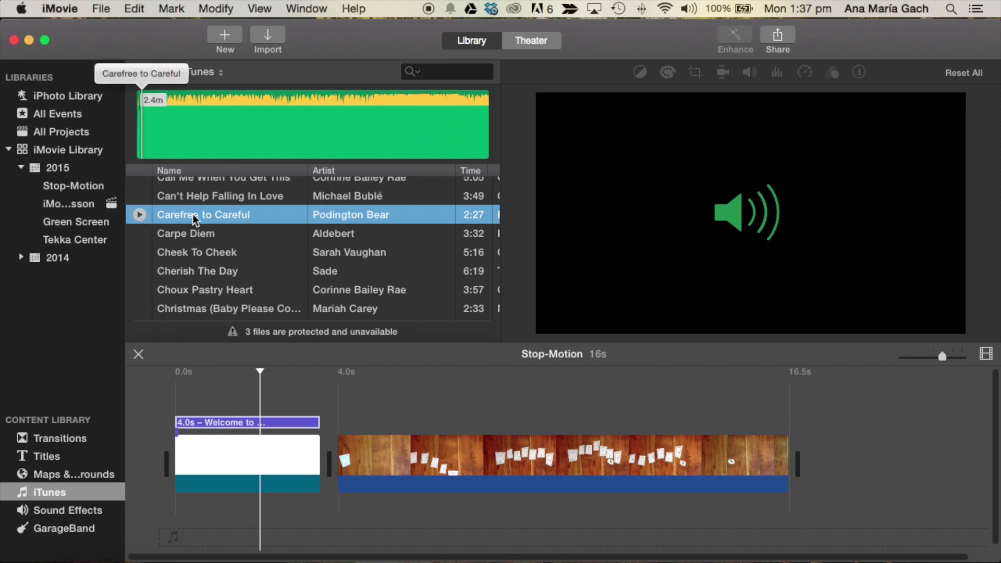
{"action": "left_click_drag", "start_coordinate": [193, 215], "coordinate": [182, 514]}
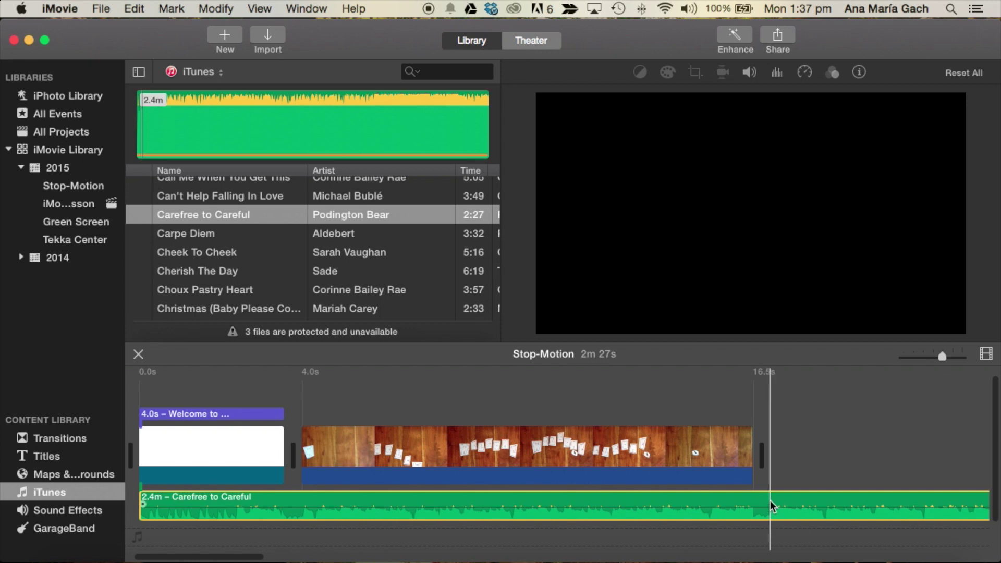
Split the song at 16.5s, delete the 2.1m leftover, and play back from the title
{"action": "left_click", "coordinate": [769, 493]}
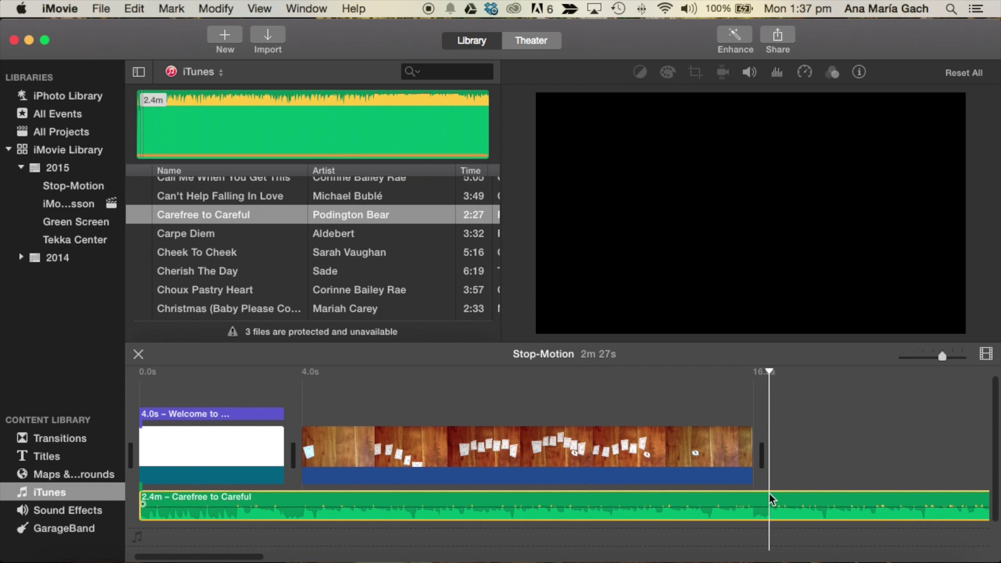
{"action": "key", "text": "super+b"}
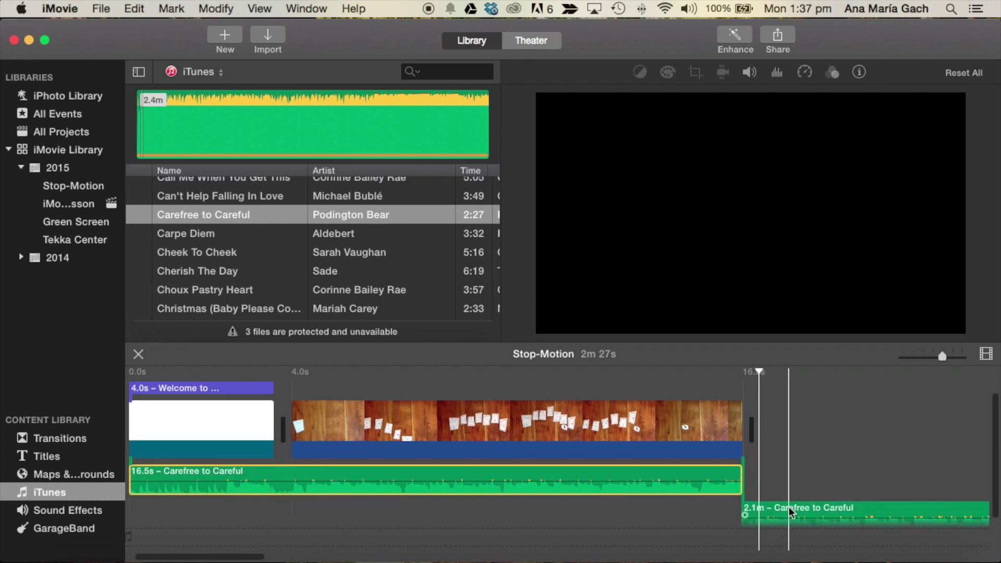
{"action": "left_click", "coordinate": [786, 508]}
{"action": "key", "text": "Delete"}
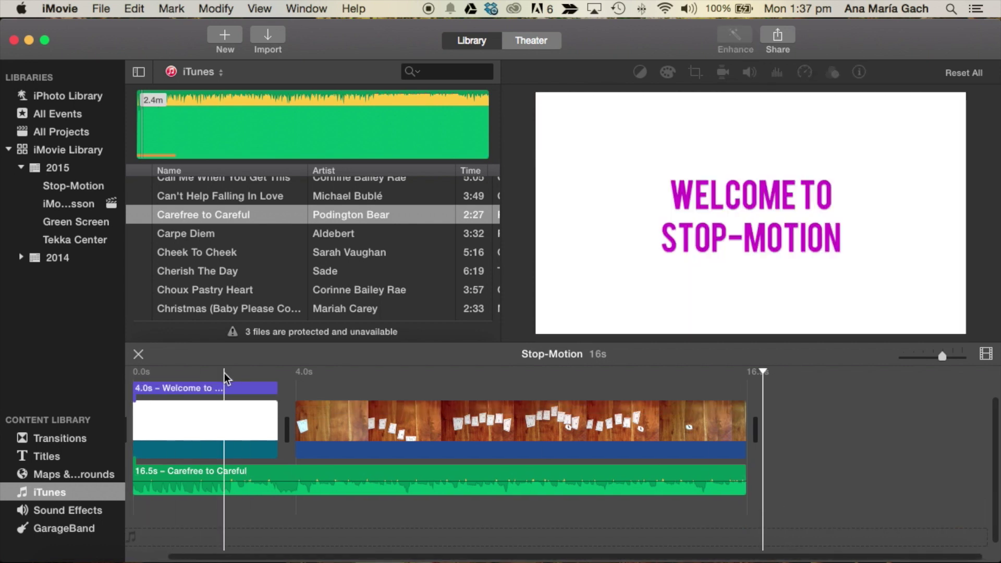
{"action": "left_click", "coordinate": [225, 373]}
{"action": "key", "text": "space"}
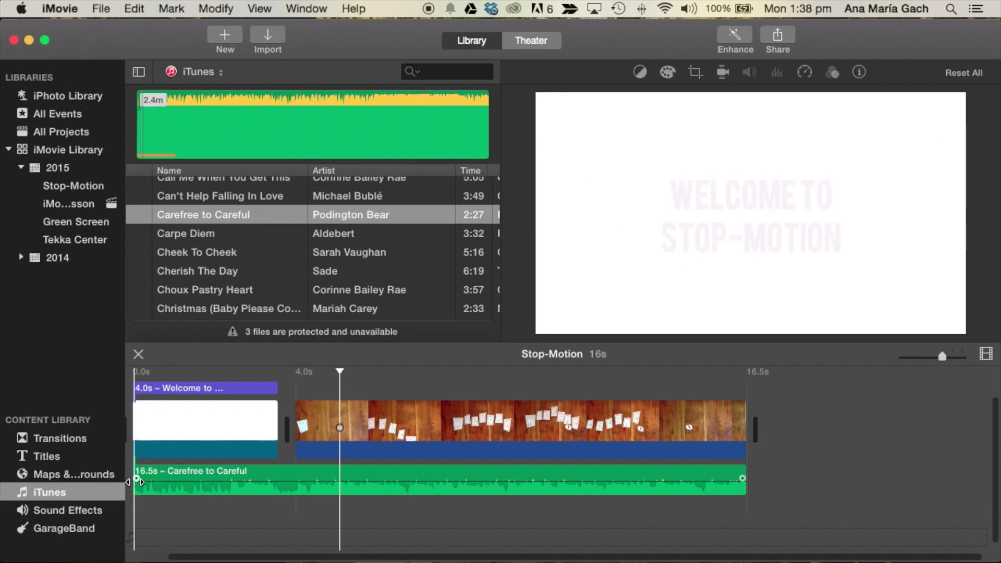
Fade the Carefree to Careful song in at its start and out at its end
{"action": "left_click_drag", "start_coordinate": [135, 481], "coordinate": [154, 483]}
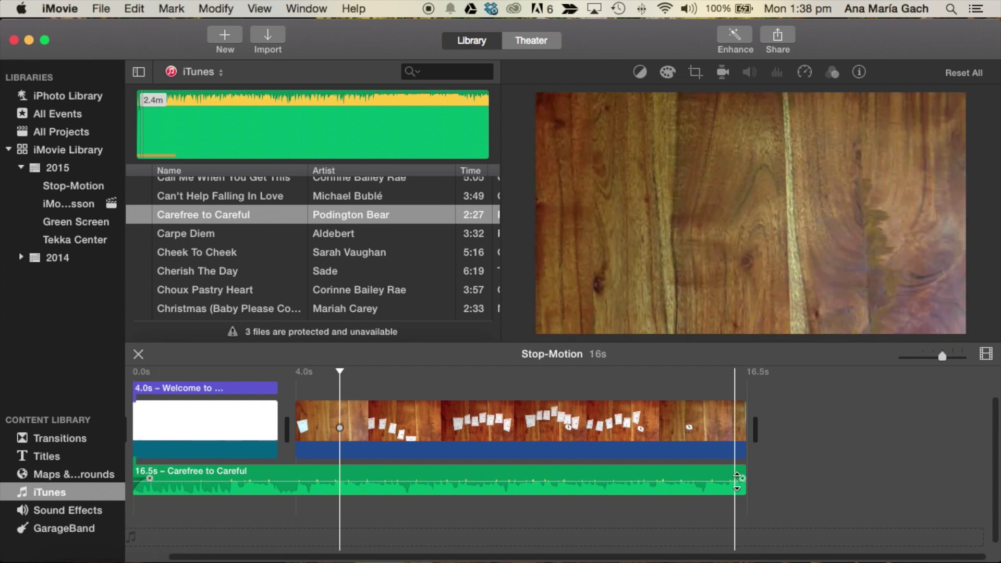
{"action": "left_click_drag", "start_coordinate": [742, 479], "coordinate": [721, 475]}
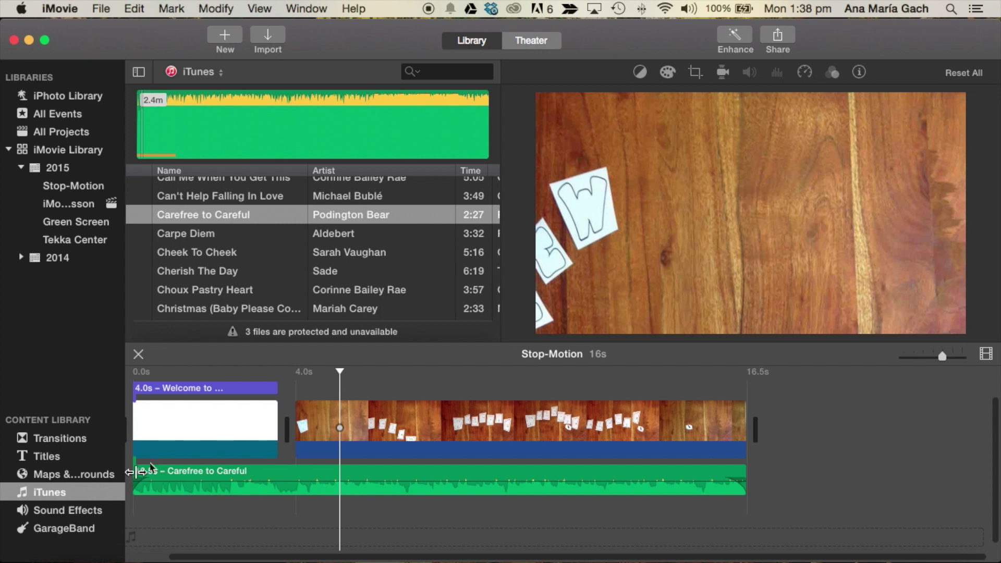
{"action": "left_click", "coordinate": [330, 389]}
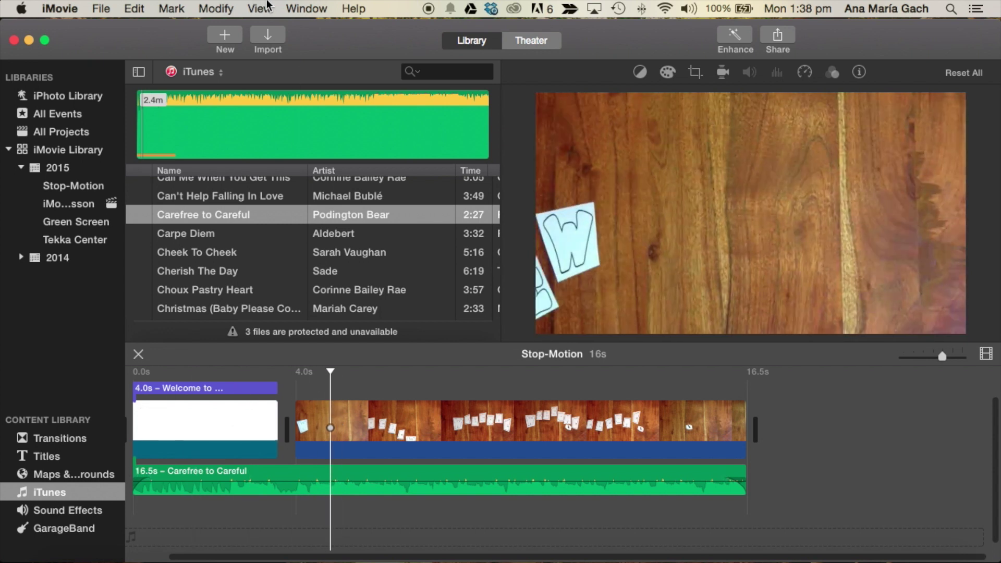
{"action": "left_click", "coordinate": [299, 8]}
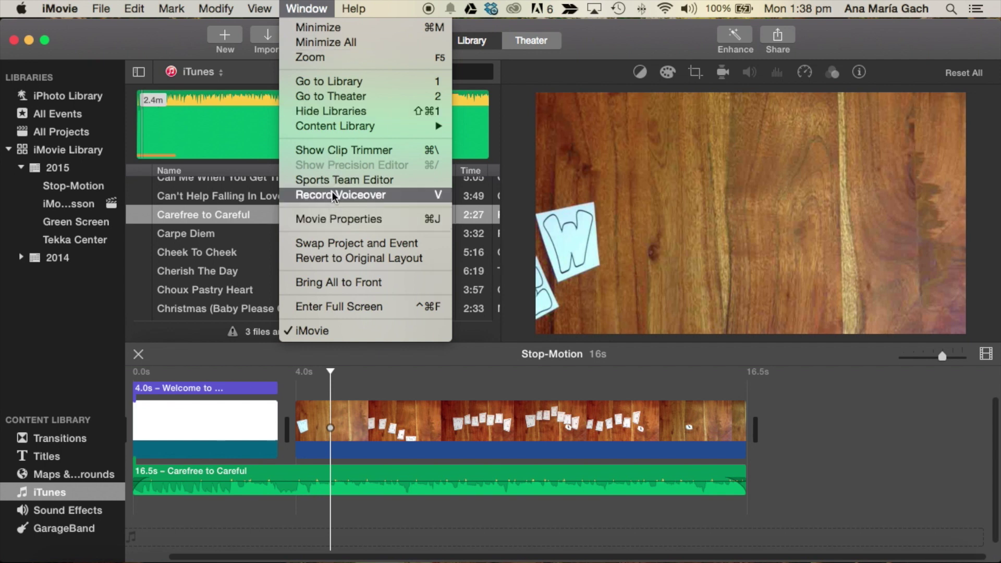
{"action": "left_click", "coordinate": [443, 383]}
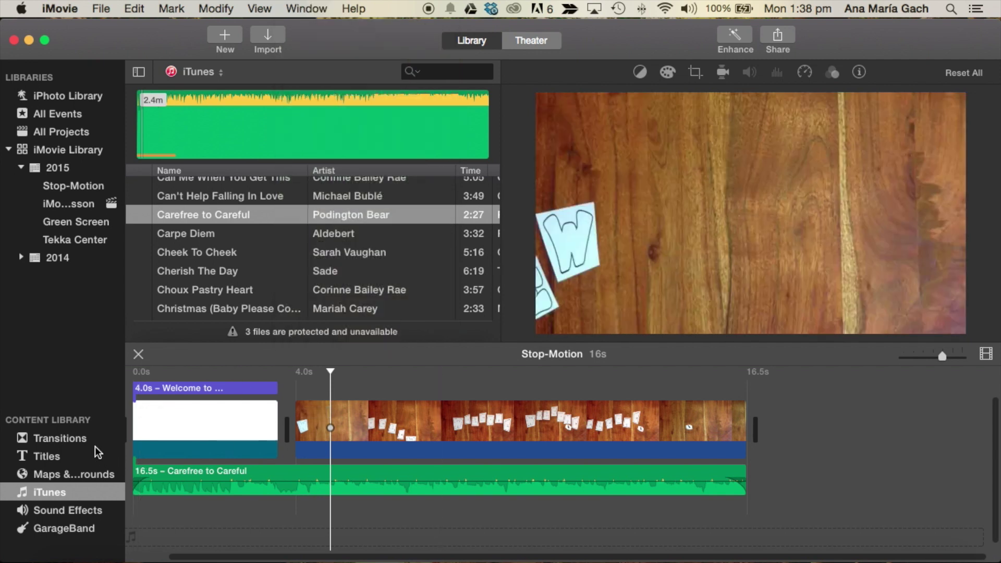
{"action": "left_click", "coordinate": [91, 440]}
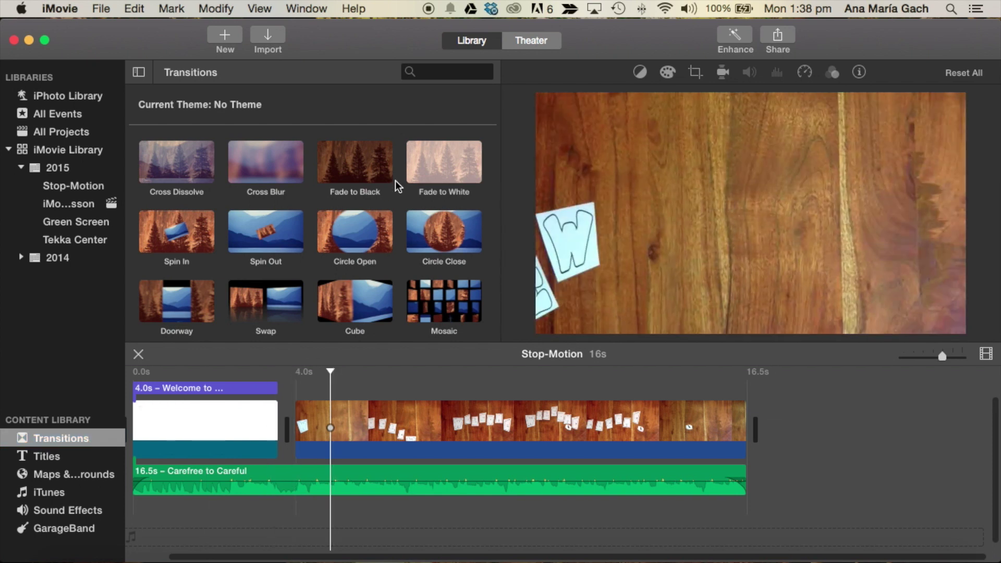
Add Cross Dissolve after a 3.0s title, Fade to White at the end, and trim the song to 15.5s
{"action": "left_click_drag", "start_coordinate": [192, 159], "coordinate": [273, 419]}
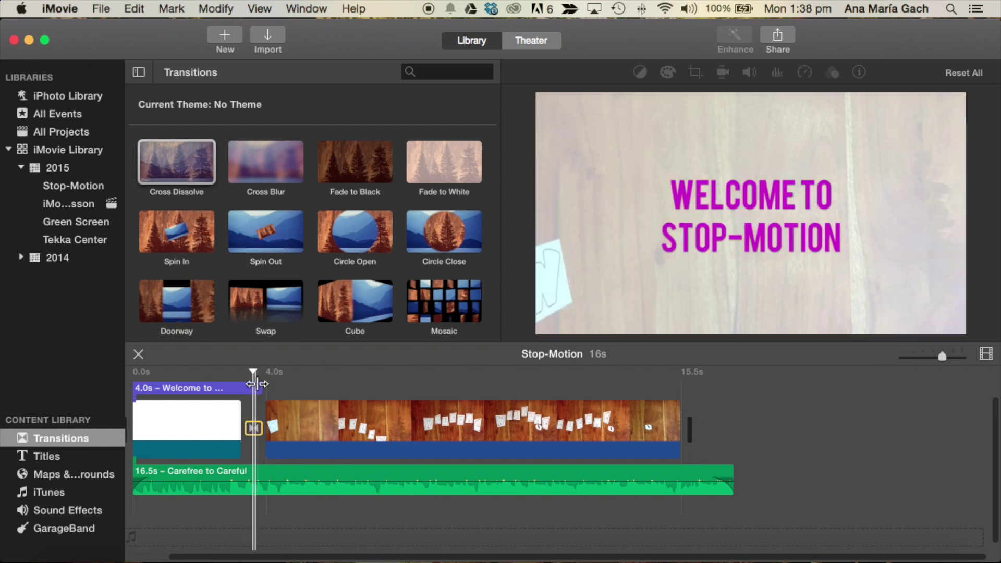
{"action": "left_click_drag", "start_coordinate": [254, 383], "coordinate": [239, 387]}
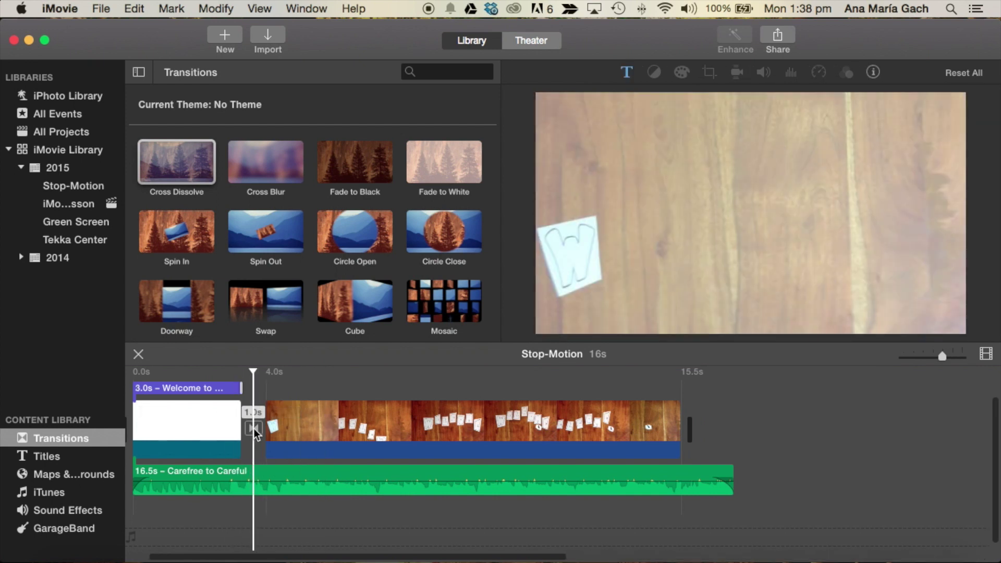
{"action": "left_click_drag", "start_coordinate": [437, 158], "coordinate": [659, 425]}
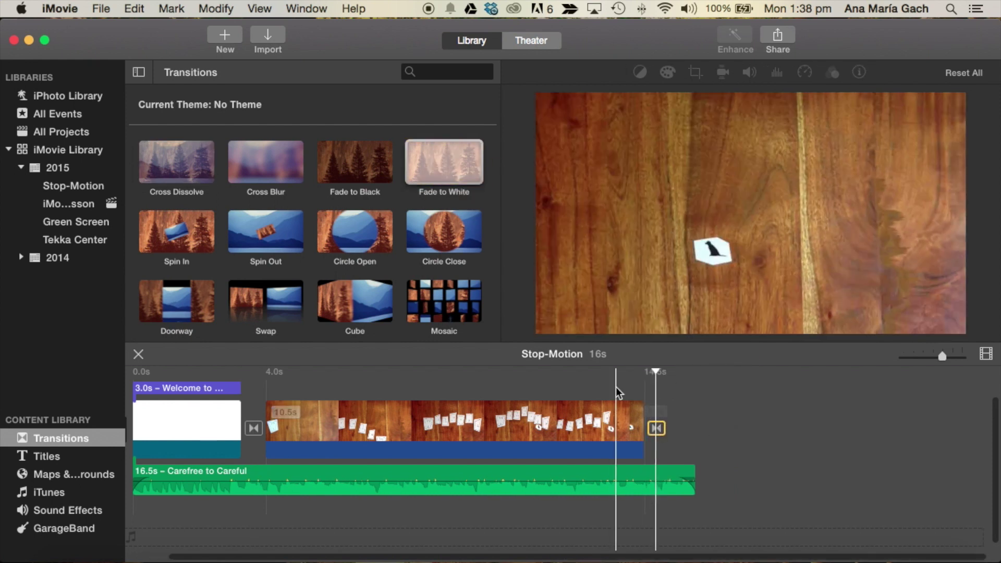
{"action": "left_click_drag", "start_coordinate": [693, 474], "coordinate": [664, 473]}
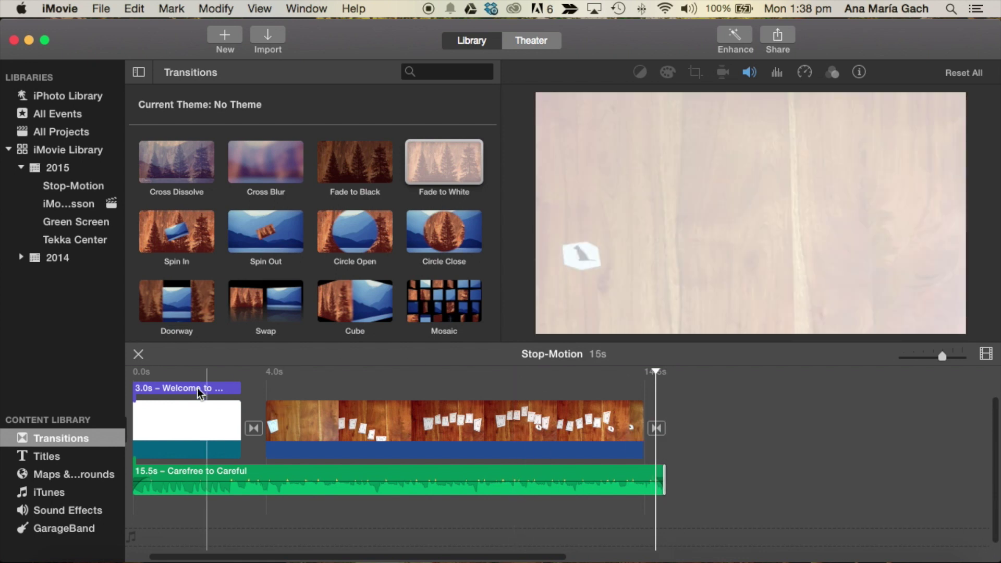
{"action": "key", "text": "space"}
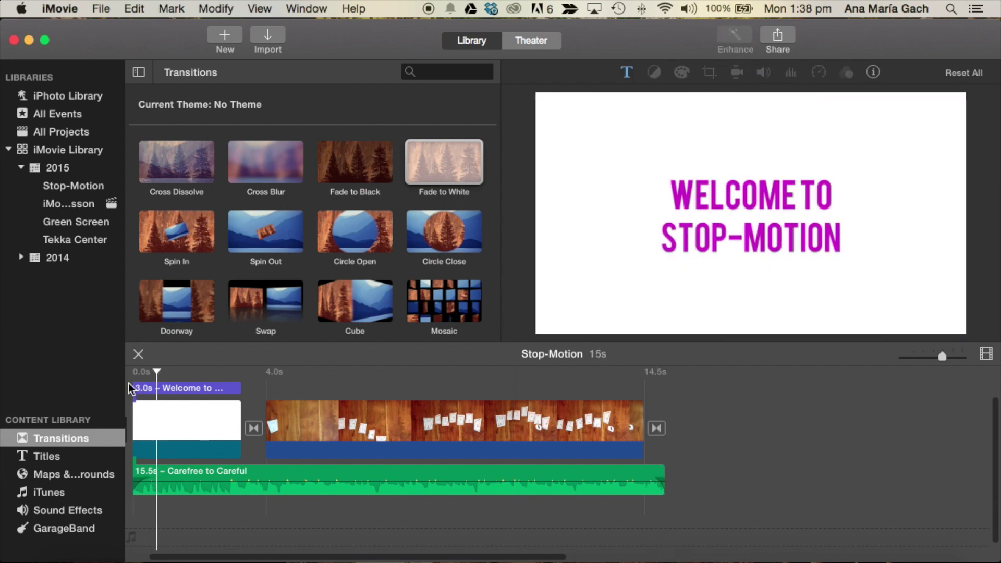